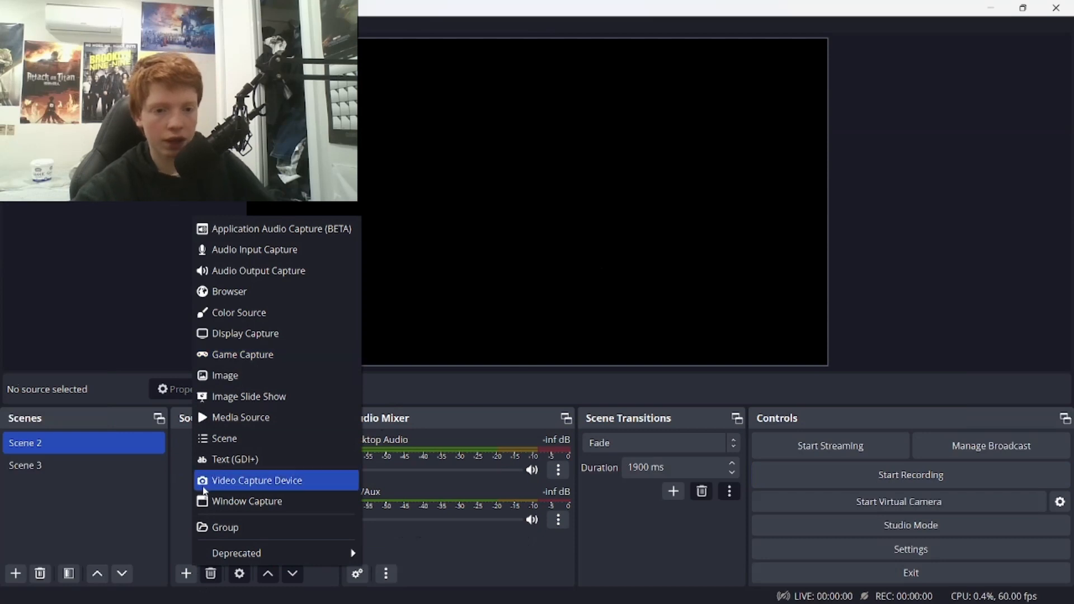
Add a new Image source to Scene 2 using the file Screenshot 2023-07-27 154815.png
left_click(255, 374)
left_click(571, 389)
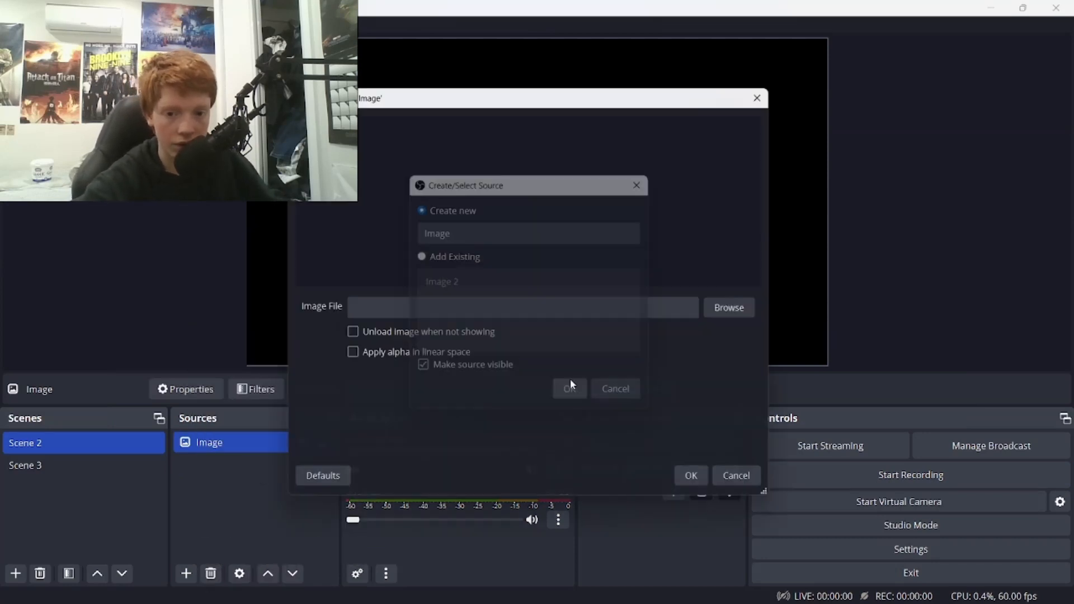
left_click(715, 307)
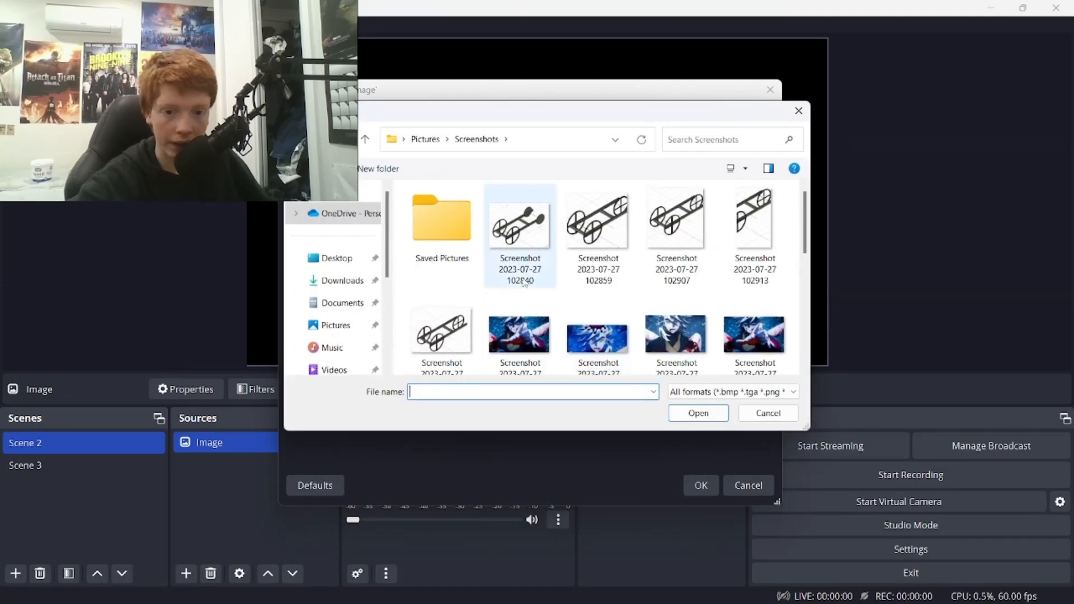
left_click(523, 328)
left_click(700, 412)
left_click(699, 485)
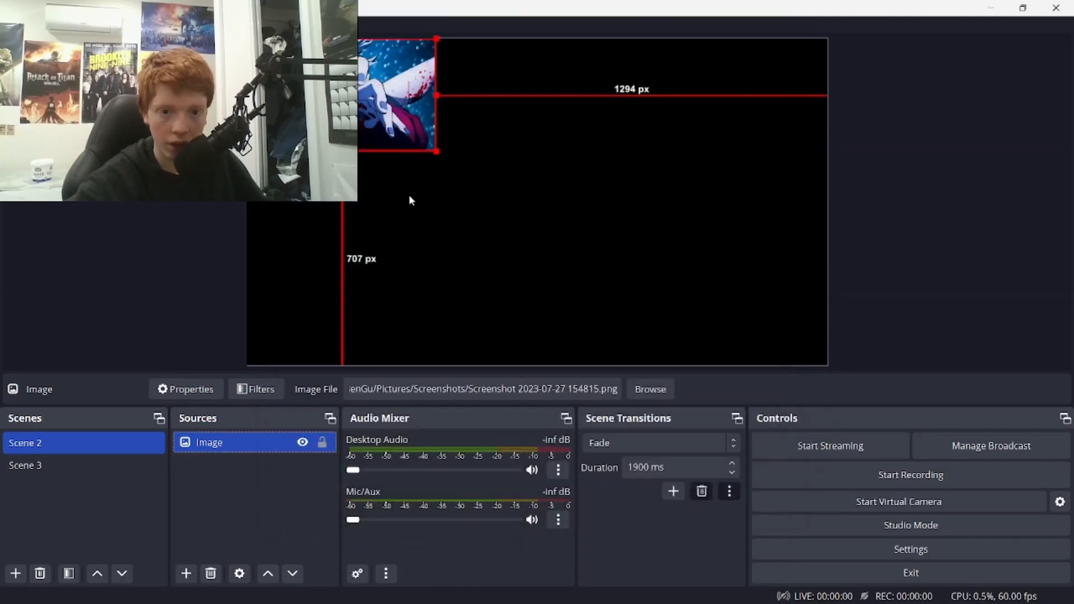
Enlarge the image on the canvas and place it partly over the canvas's left edge, about 134 px below the top
left_click_drag(409, 112, 689, 254)
left_click(605, 216)
left_click_drag(616, 224, 430, 202)
left_click_drag(349, 193, 344, 193)
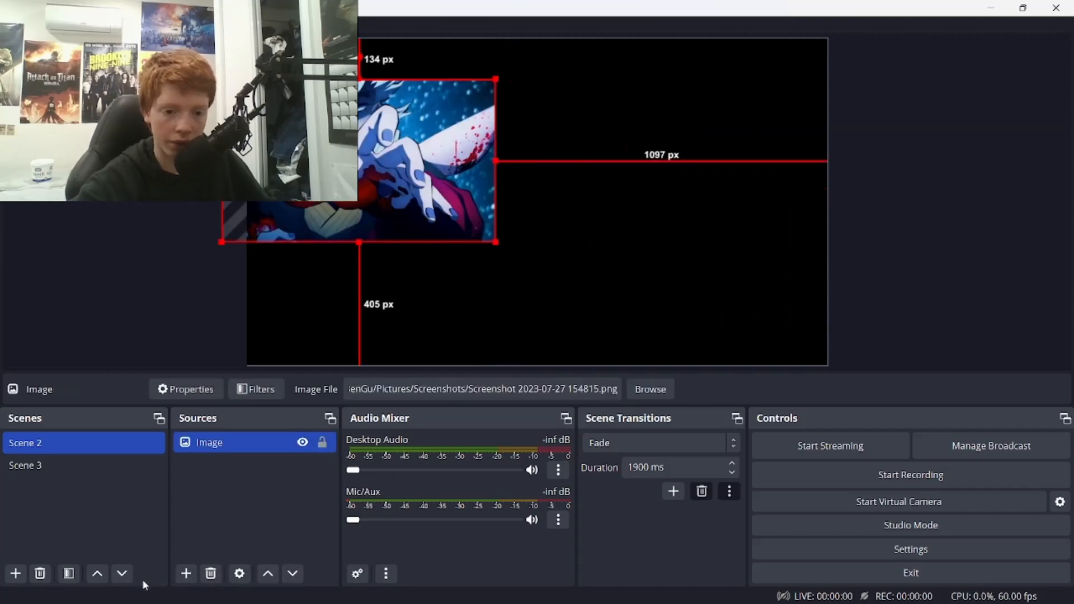
left_click(186, 574)
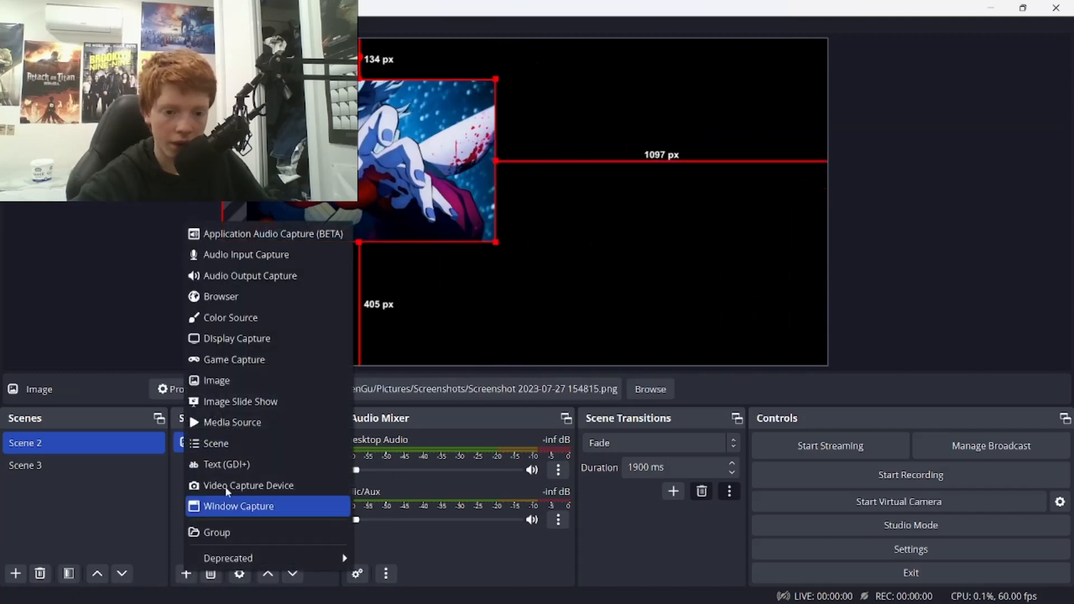
left_click(252, 398)
left_click(571, 394)
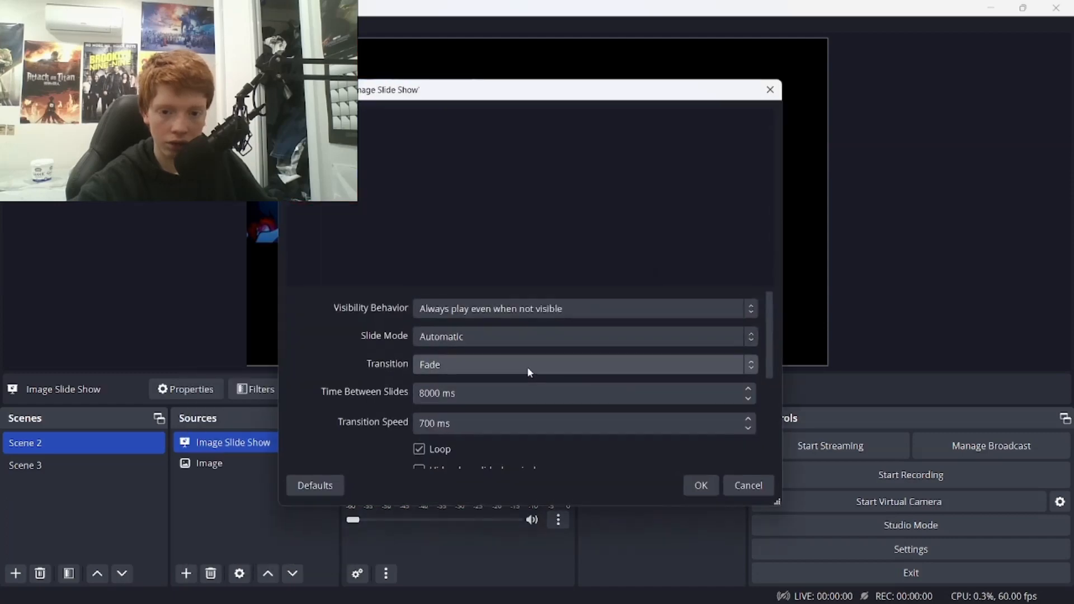
scroll(565, 400, "down", 5)
left_click(751, 366)
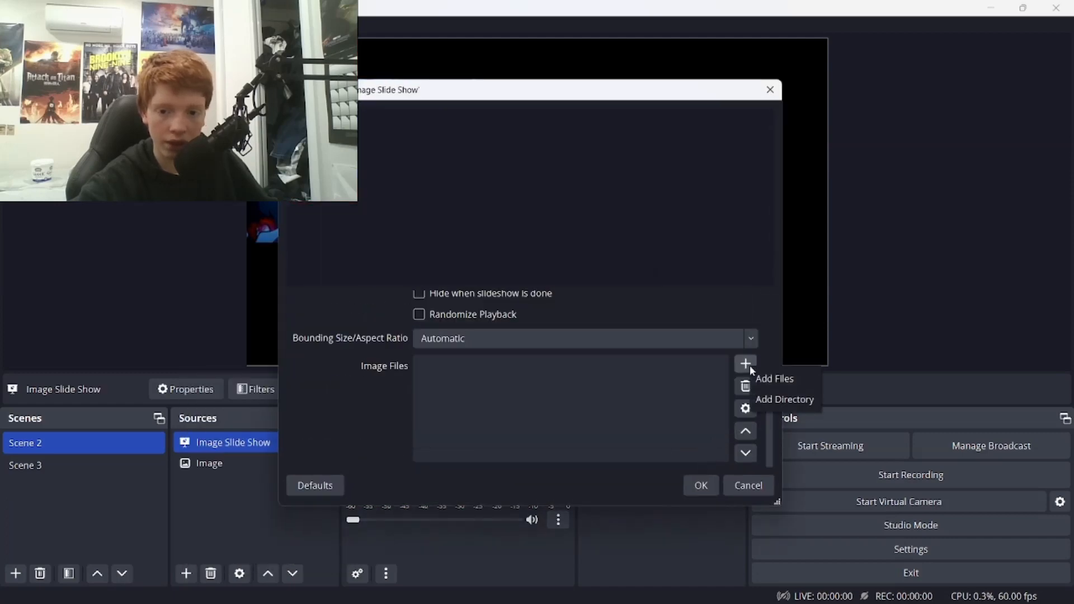
left_click(758, 373)
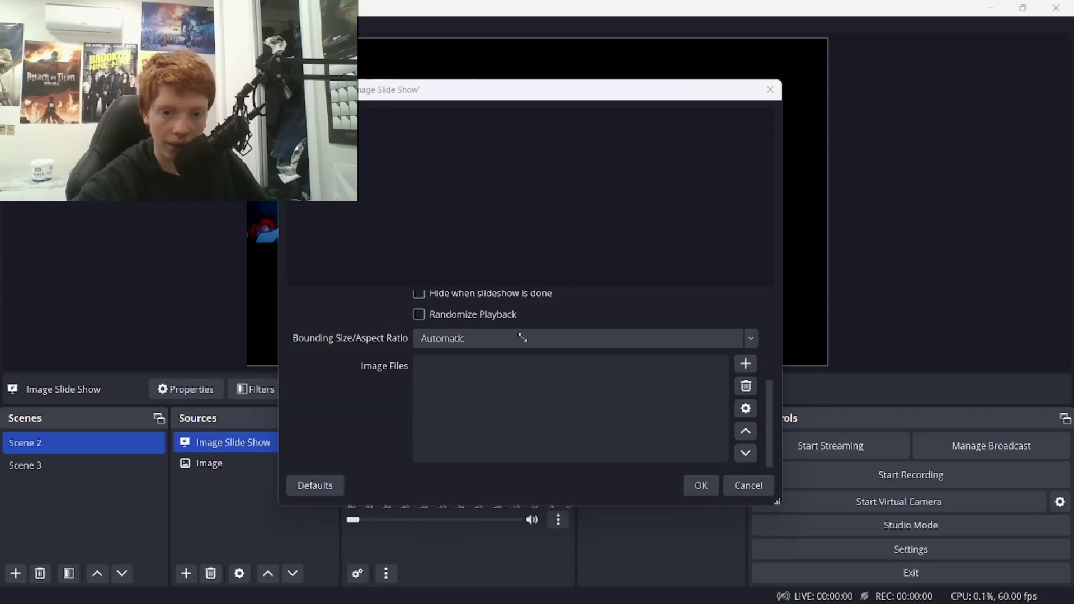
left_click(318, 246)
left_click(242, 248)
left_click(419, 328)
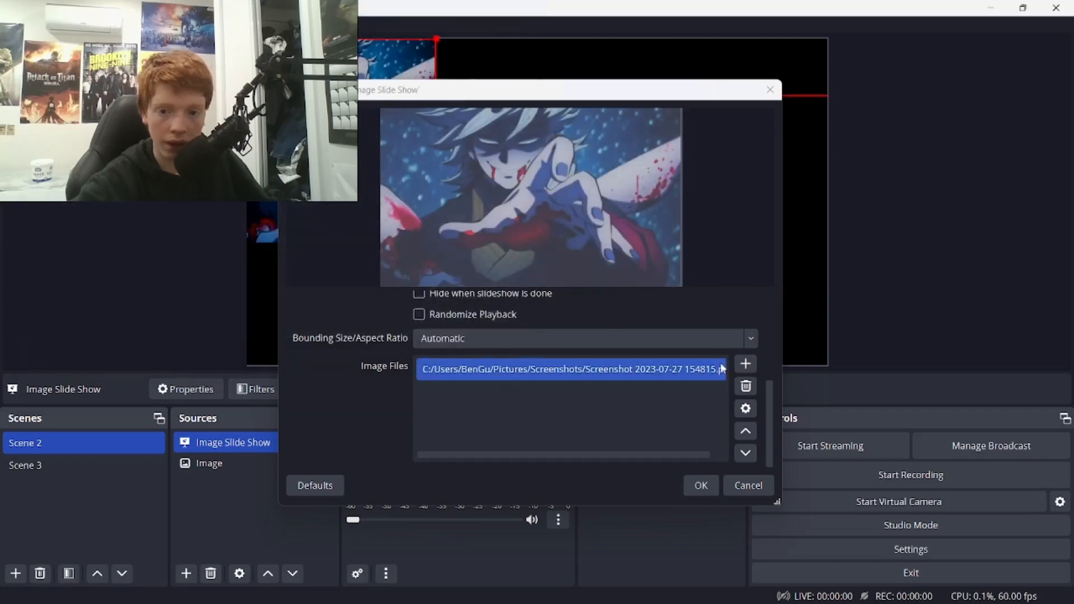
left_click(752, 366)
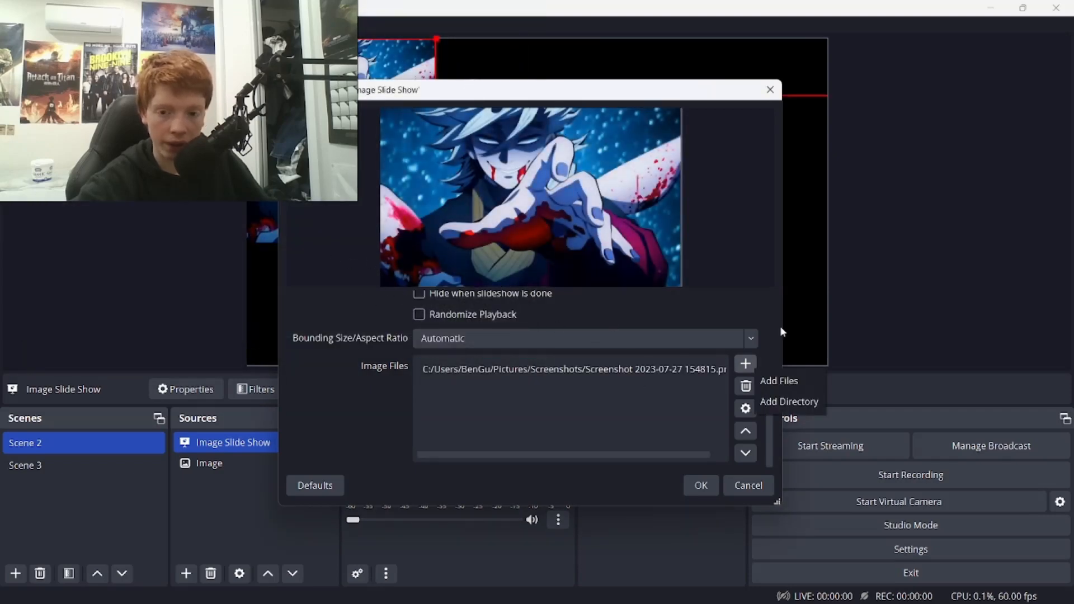
left_click(799, 380)
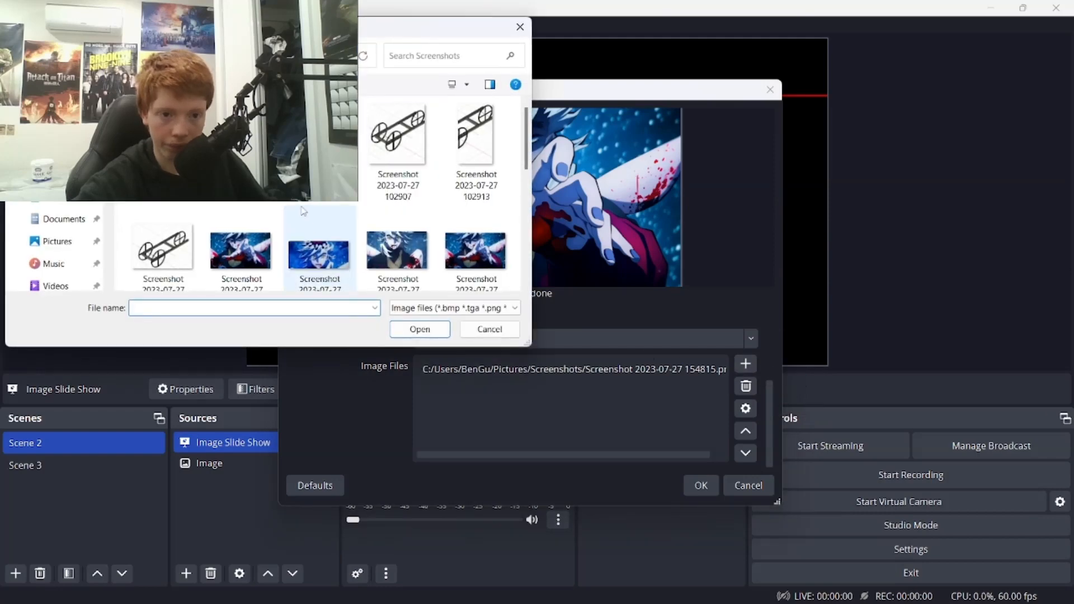
left_click(319, 252)
key("Return")
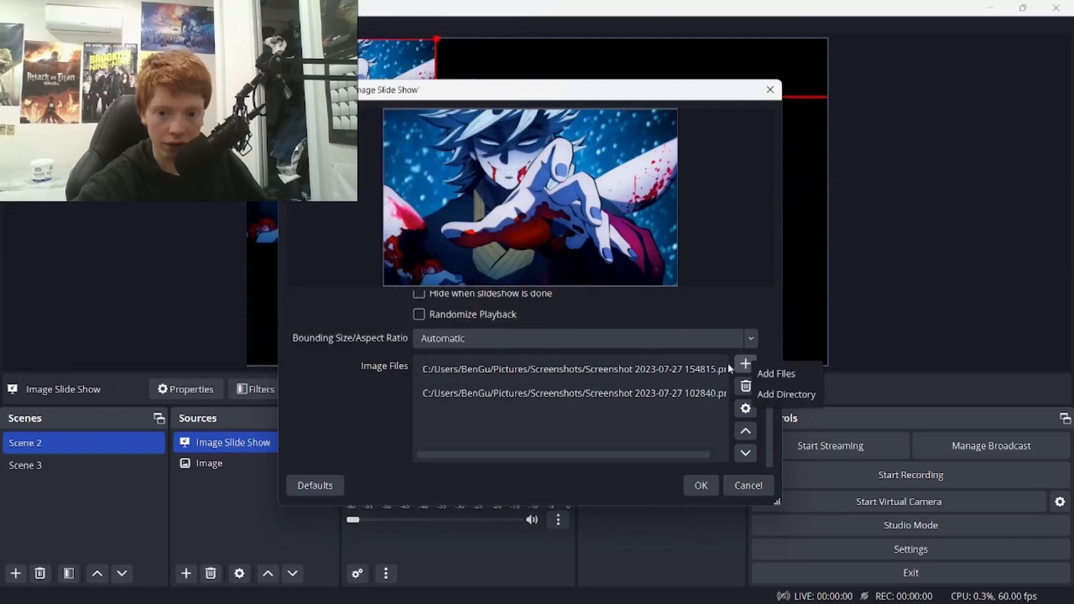
left_click(745, 363)
left_click(798, 379)
left_click(470, 185)
key("Return")
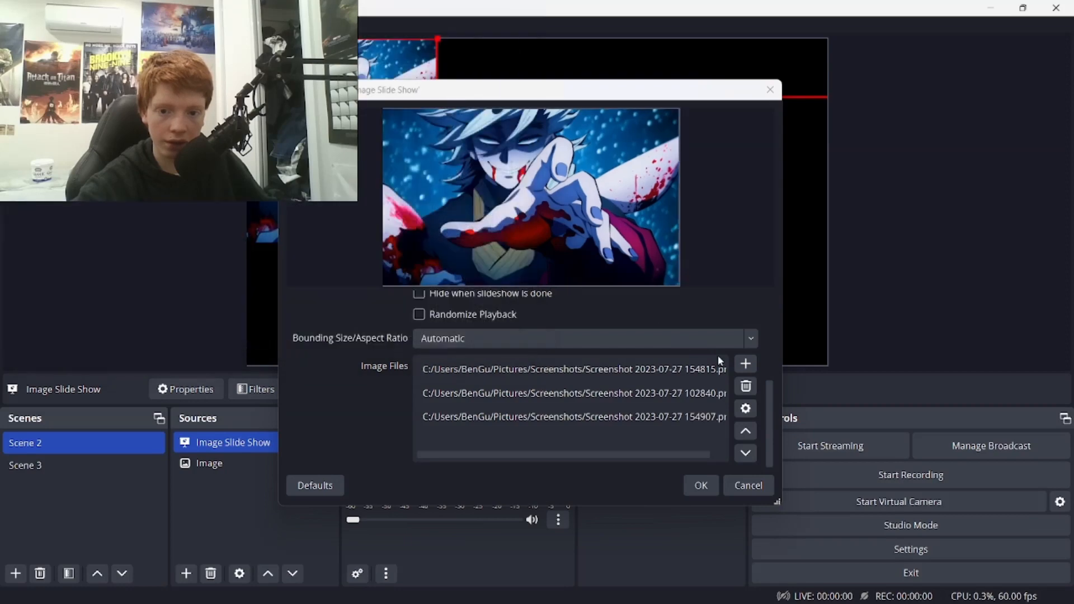
left_click(700, 486)
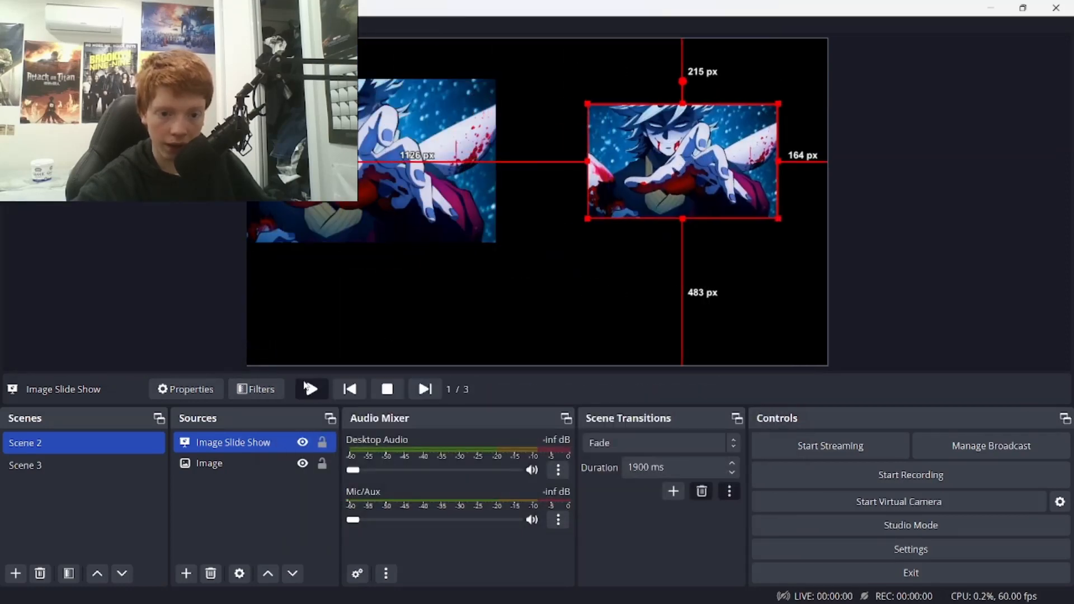
Add a Text (GDI+) source reading "gsrrrr" and move it over the slide show on the canvas
left_click(188, 575)
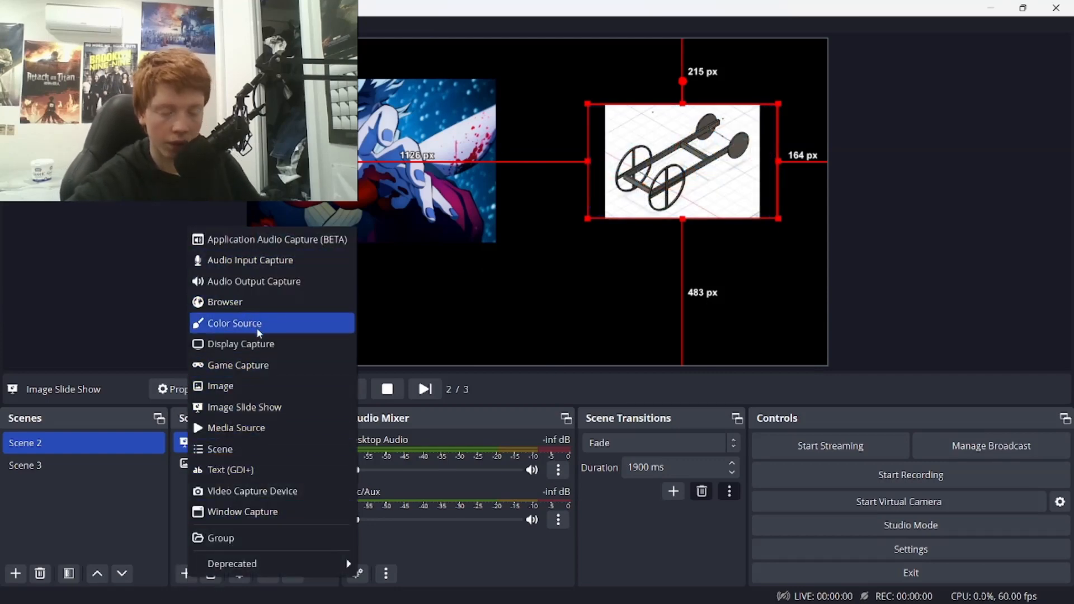
left_click(234, 471)
left_click(573, 398)
left_click(530, 371)
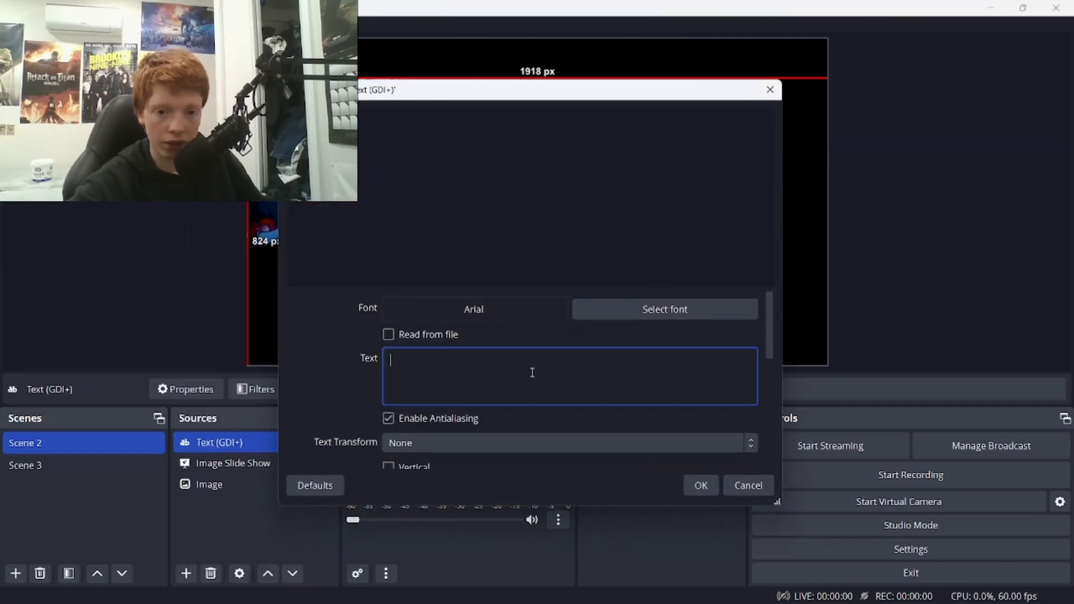
type("gsrrrr")
scroll(579, 354, "down", 3)
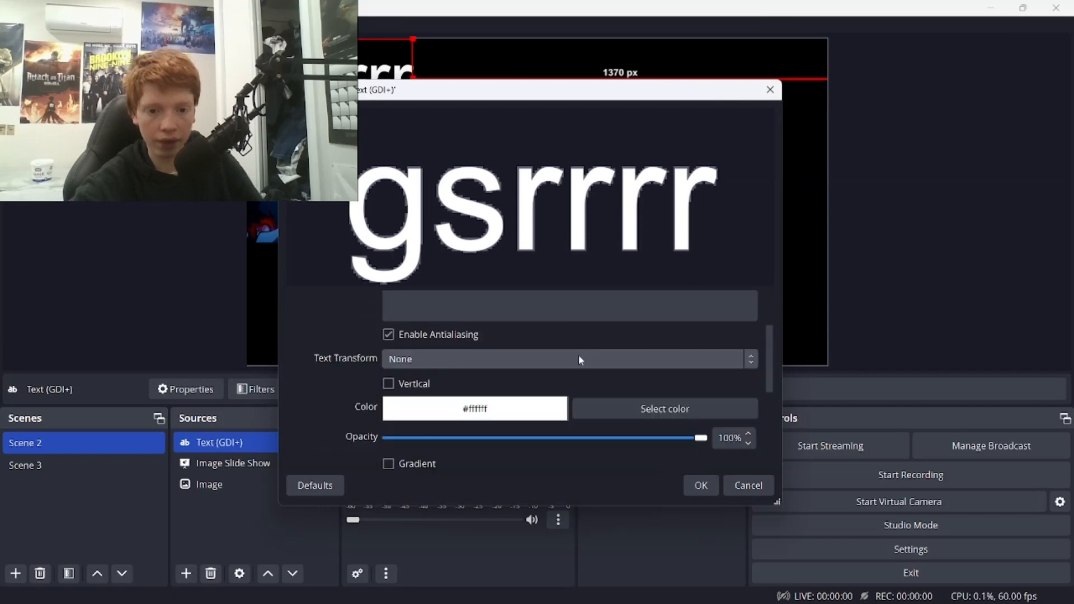
scroll(552, 411, "up", 3)
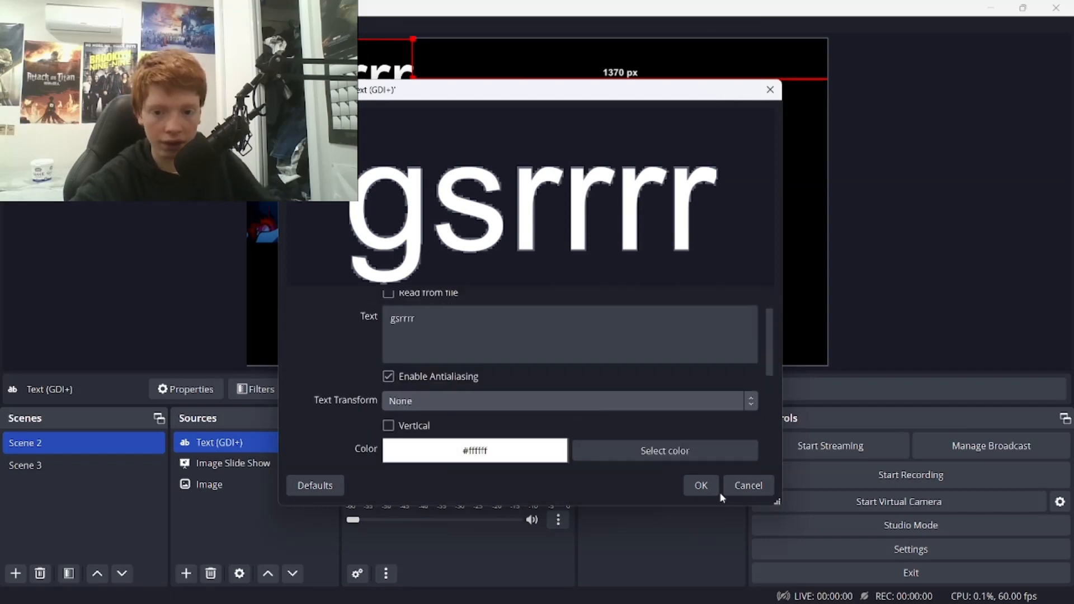
left_click(701, 485)
left_click_drag(313, 78, 637, 153)
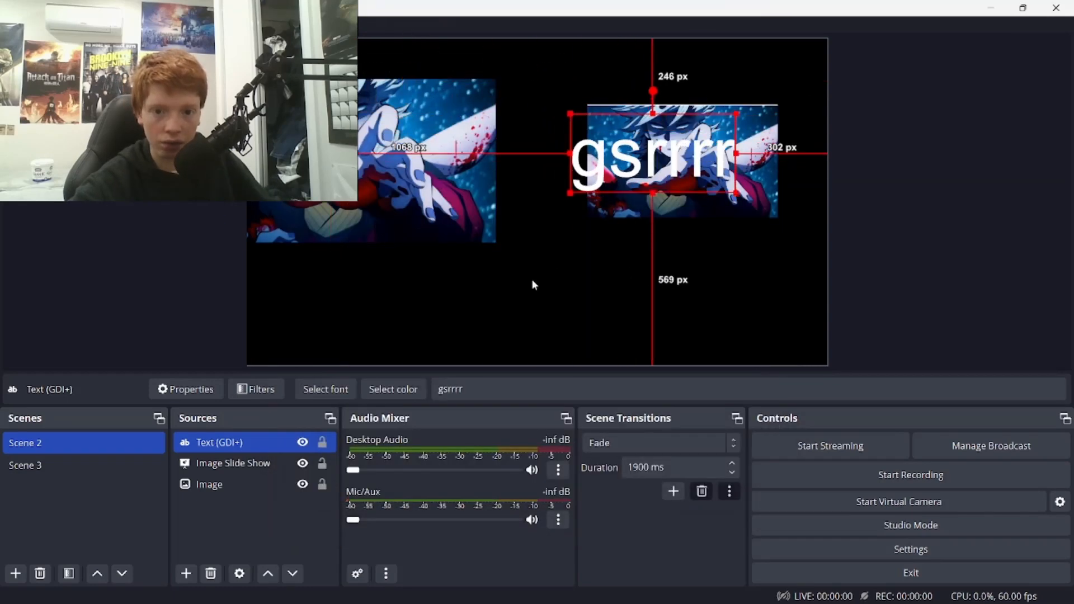
Place the text source beneath the two image sources, and enlarge the slide show and move it over the still image
left_click_drag(224, 442, 220, 495)
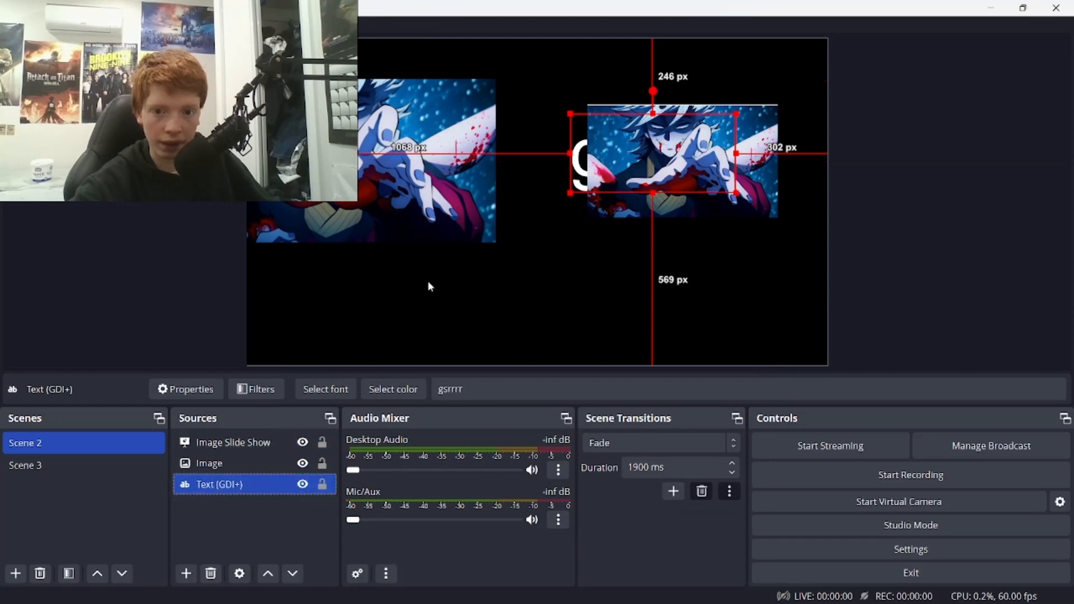
left_click(672, 198)
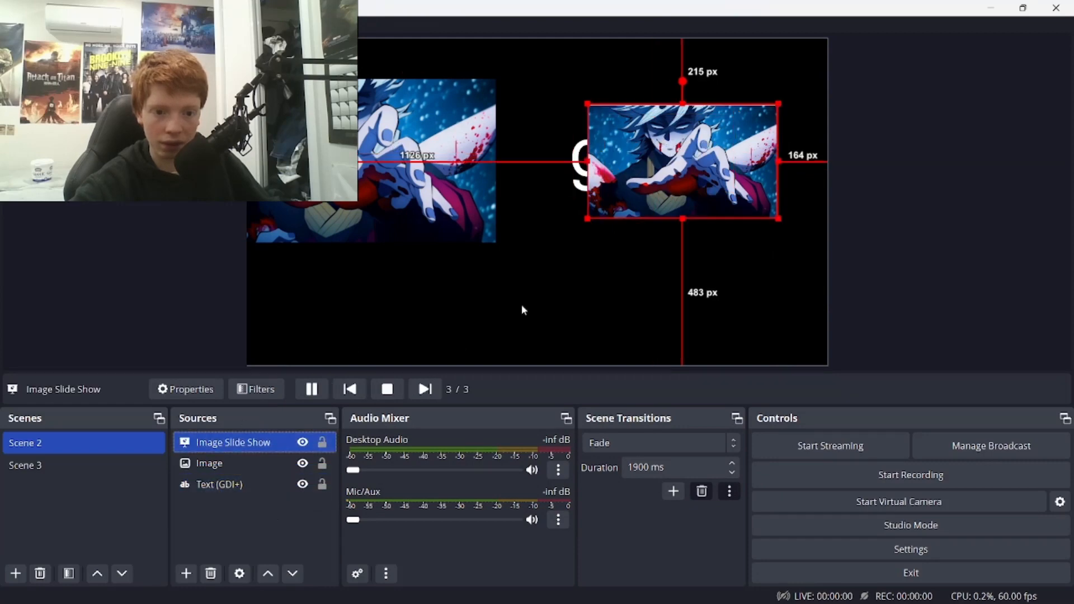
left_click_drag(773, 218, 985, 335)
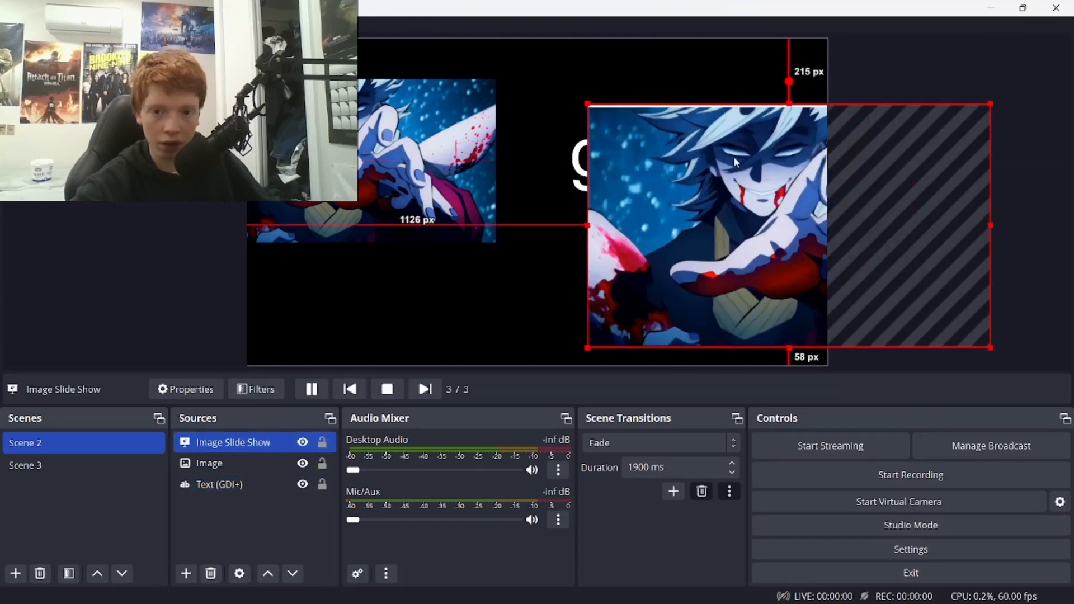
left_click_drag(702, 163, 382, 128)
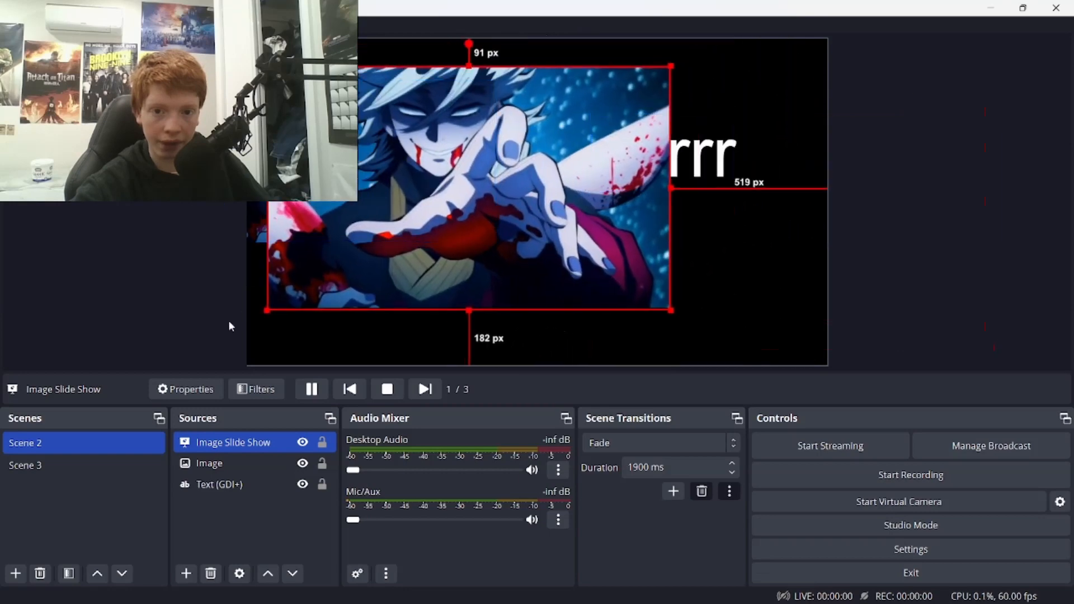
left_click(11, 317)
Add a new Color Source to Scene 2 and set its color to green, #00ff00
left_click(186, 573)
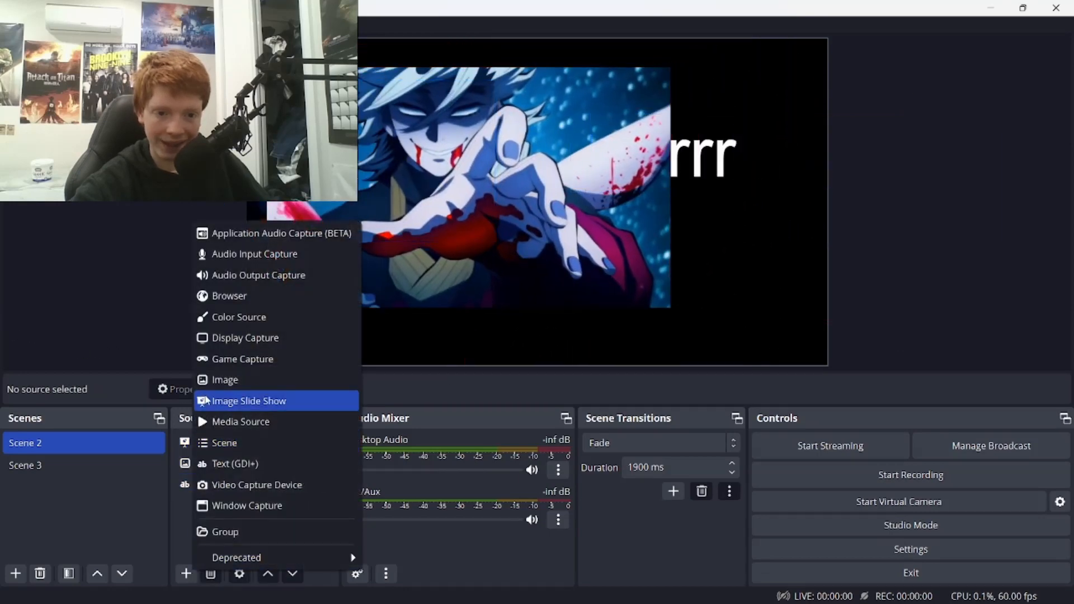
left_click(261, 316)
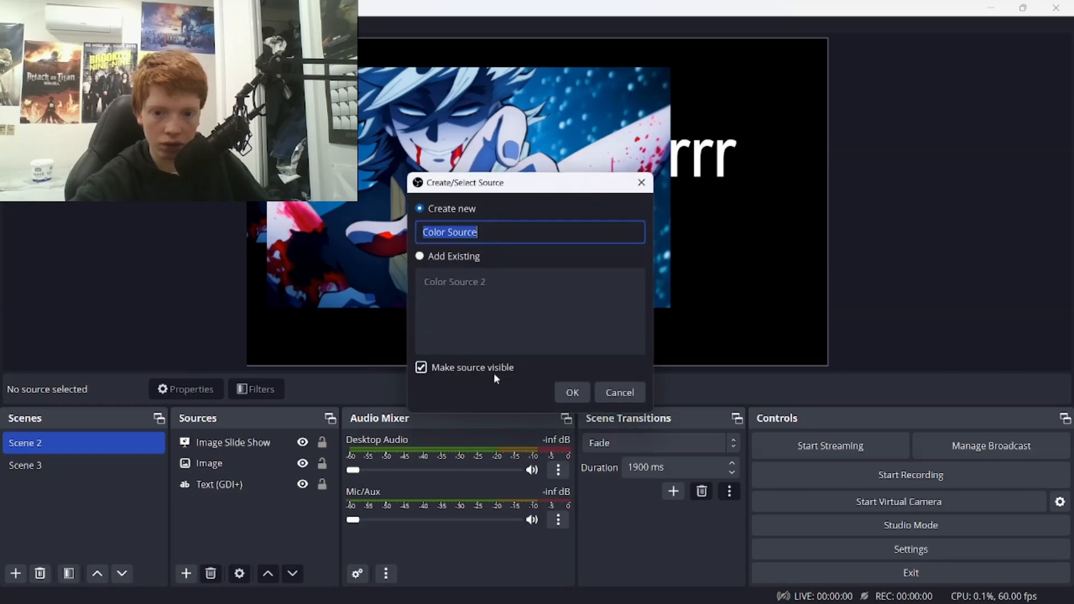
left_click(569, 391)
left_click(657, 309)
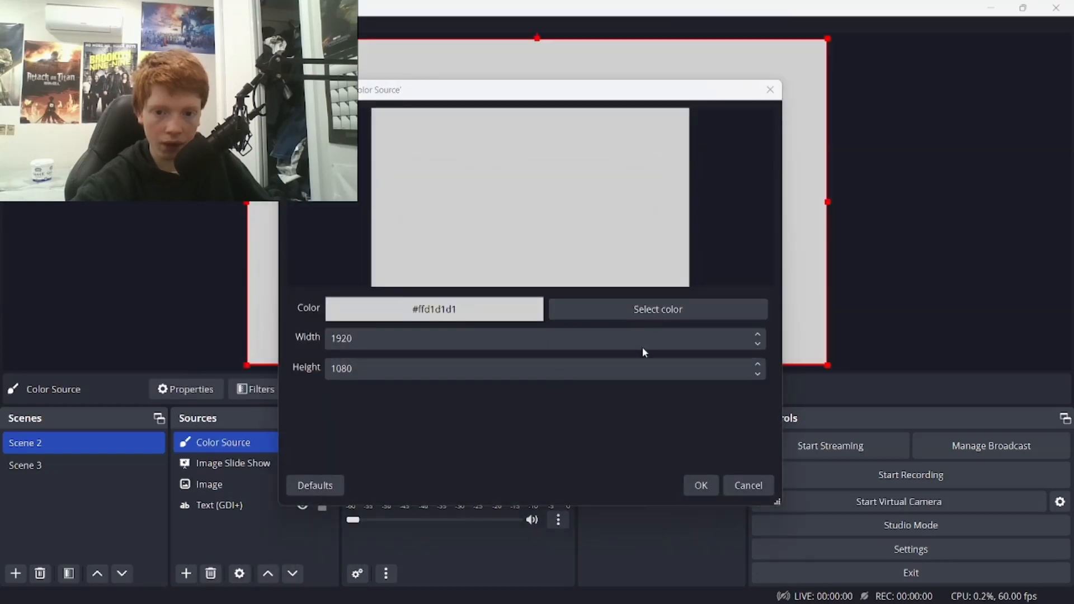
left_click(470, 149)
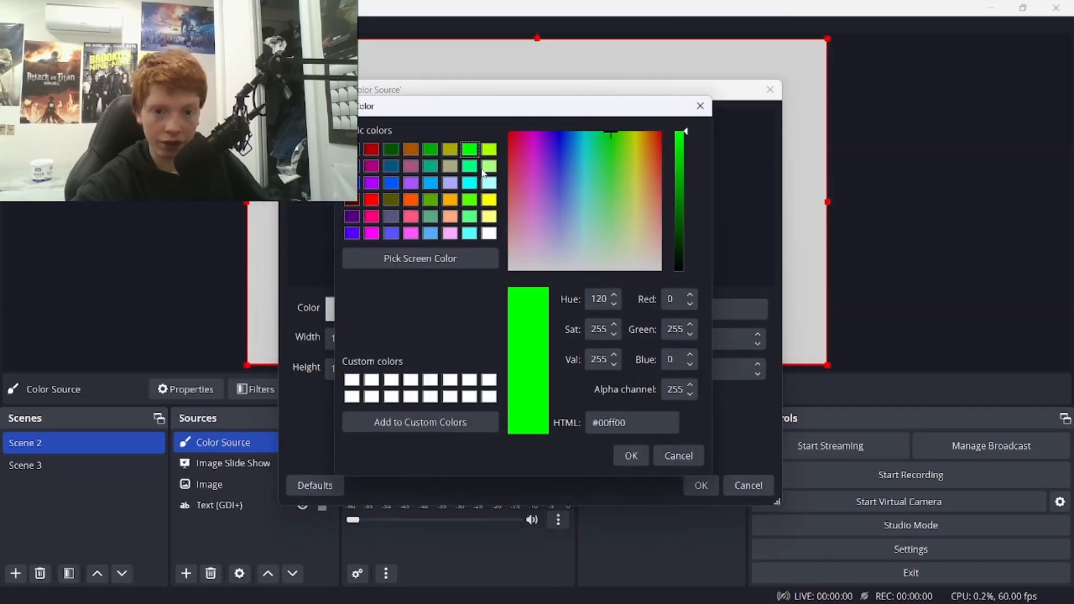
key("alt+Tab")
key("alt+Tab")
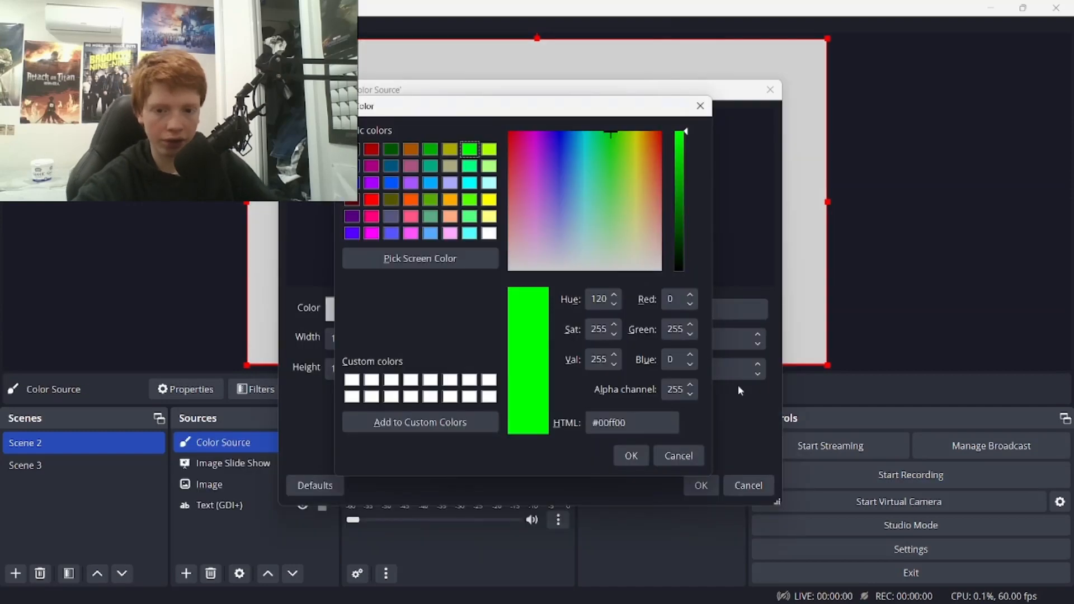
left_click(640, 459)
left_click(699, 485)
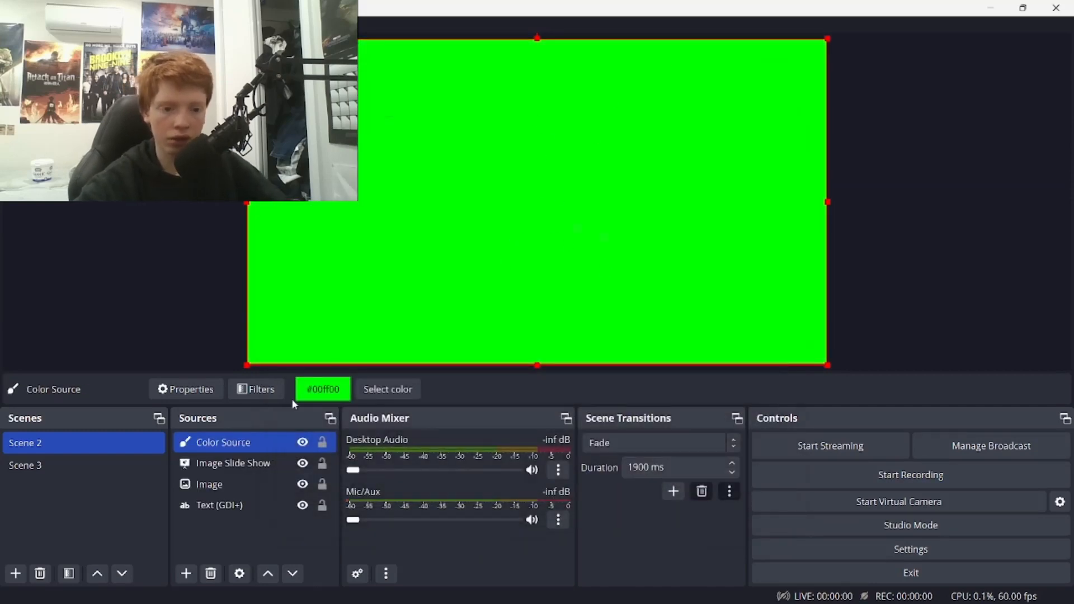
key("alt+Tab")
key("alt+Tab")
key("Tab")
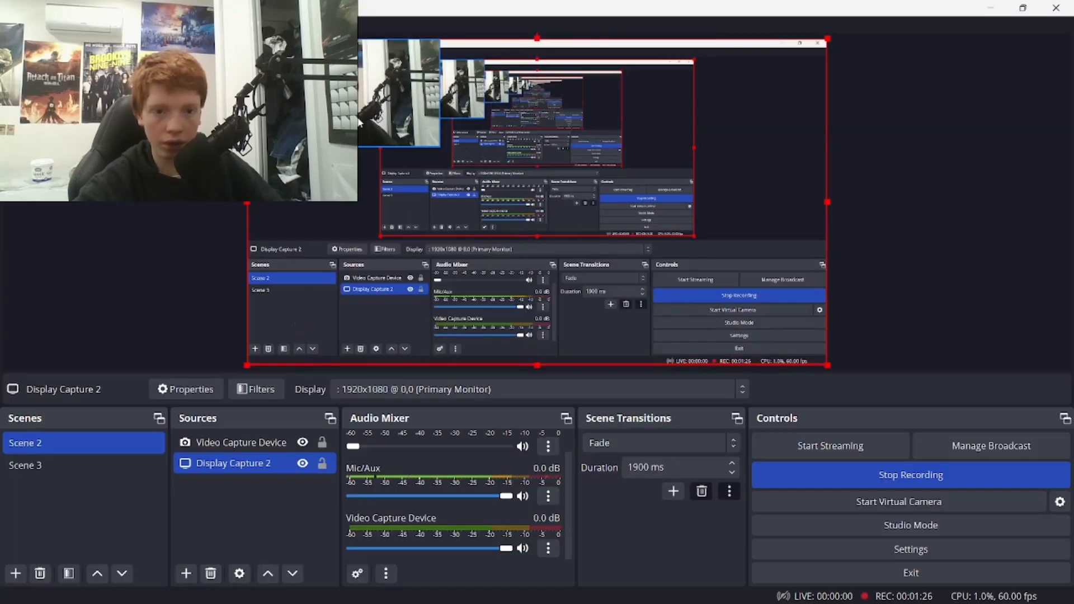
key("alt+Tab")
key("Tab")
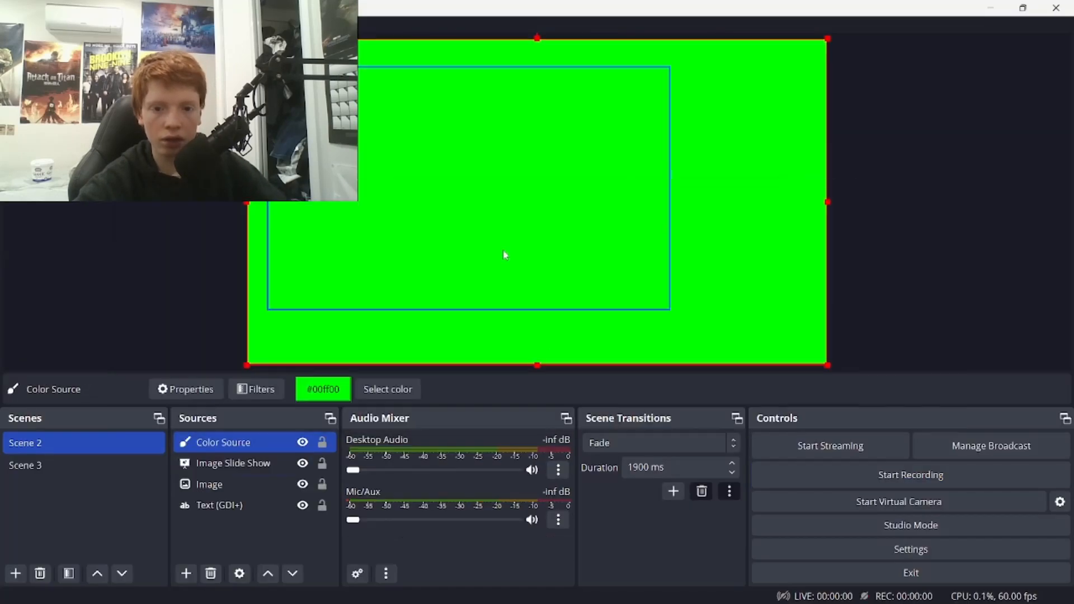
Add a new Window Capture source to Scene 2, try the YouTube Chrome window, and set it to capture the OBS 29.0.2 window
left_click(184, 575)
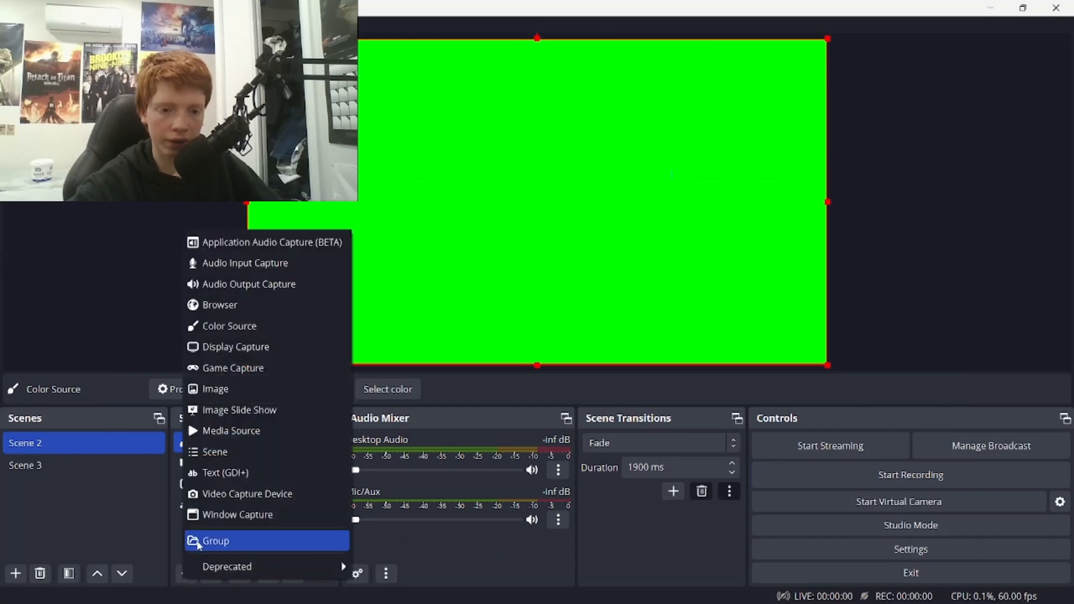
left_click(212, 518)
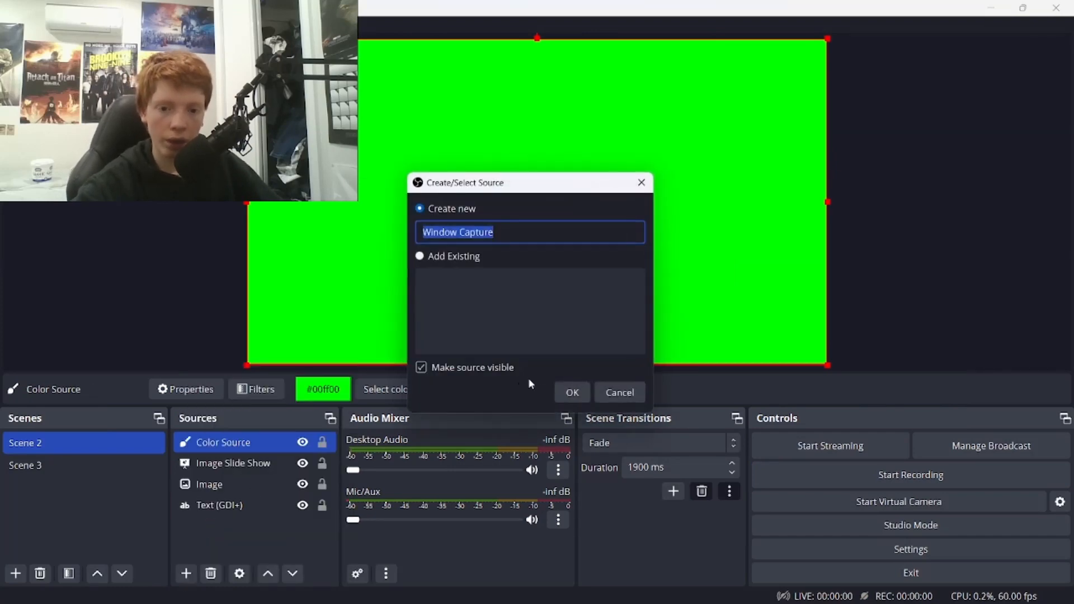
left_click(572, 393)
left_click(529, 311)
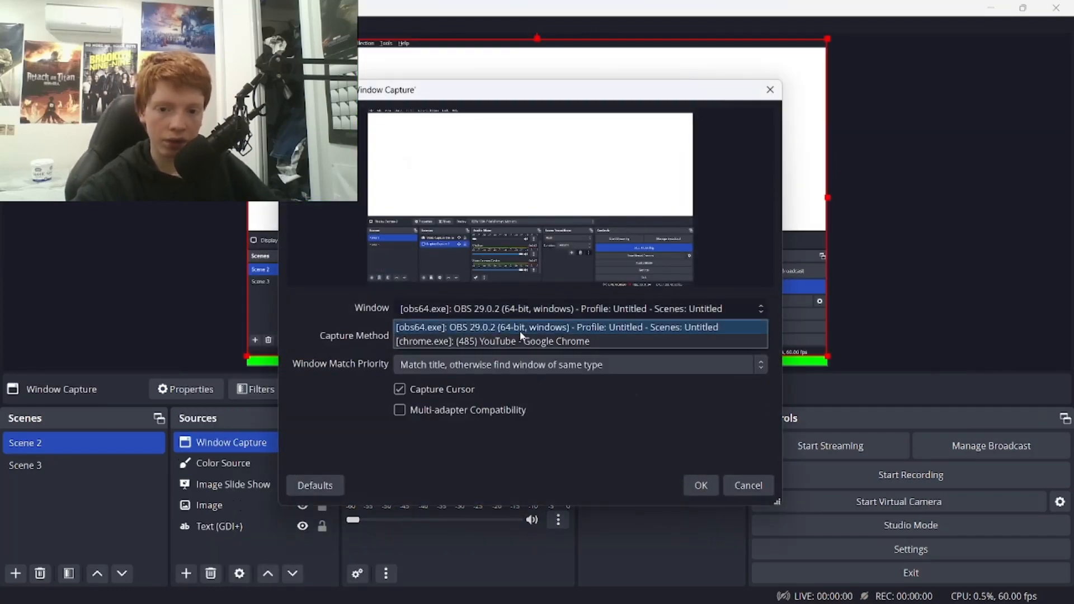
left_click(519, 339)
left_click(516, 311)
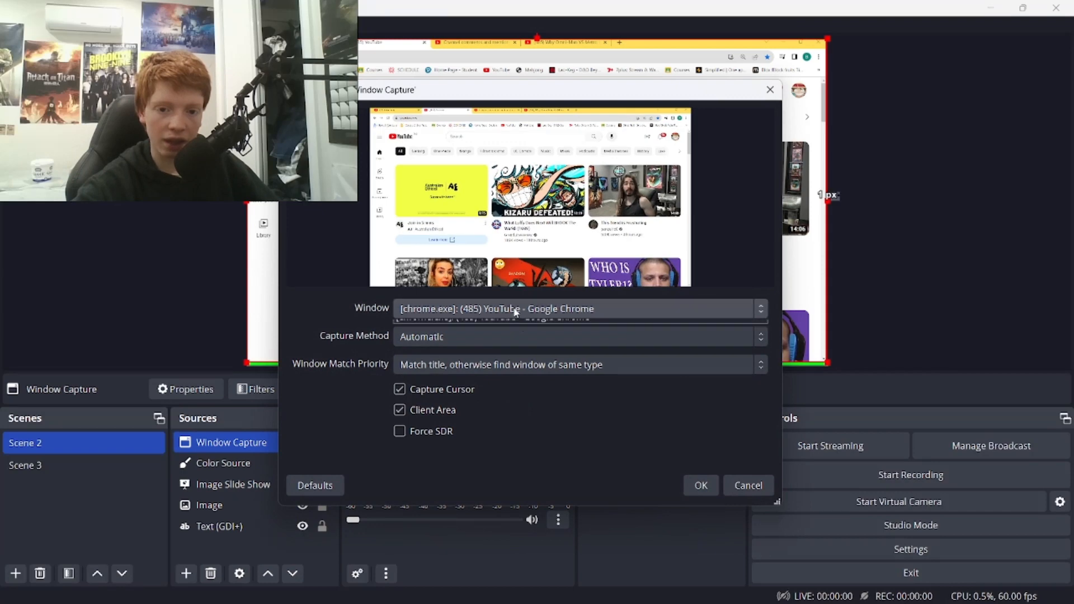
left_click(509, 325)
Accept the window capture properties with the Automatic capture method, and resize the capture and move it beyond the canvas's left edge
left_click(508, 339)
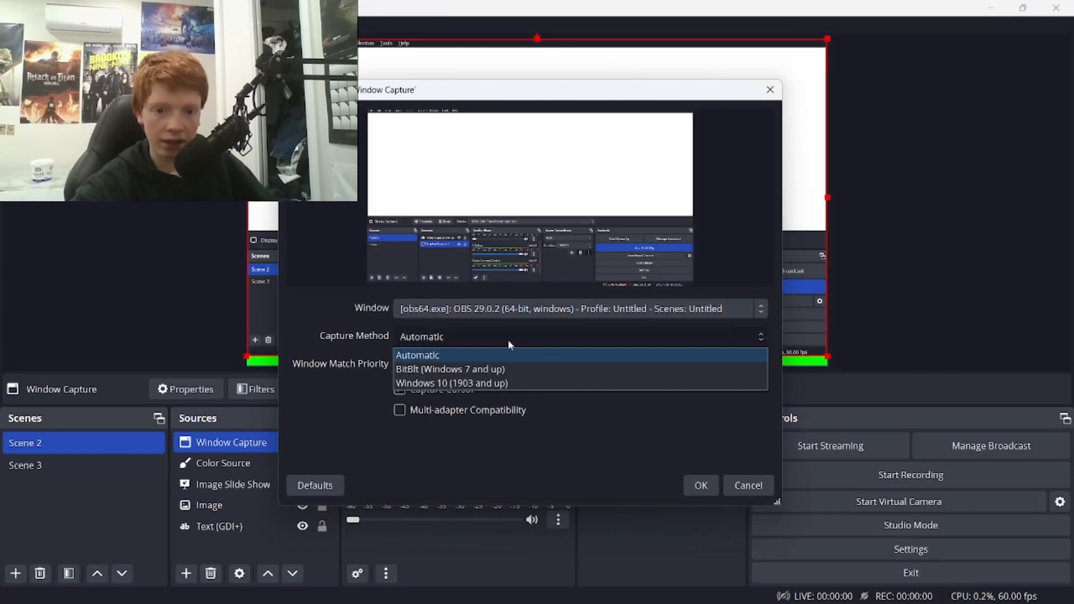
left_click(485, 337)
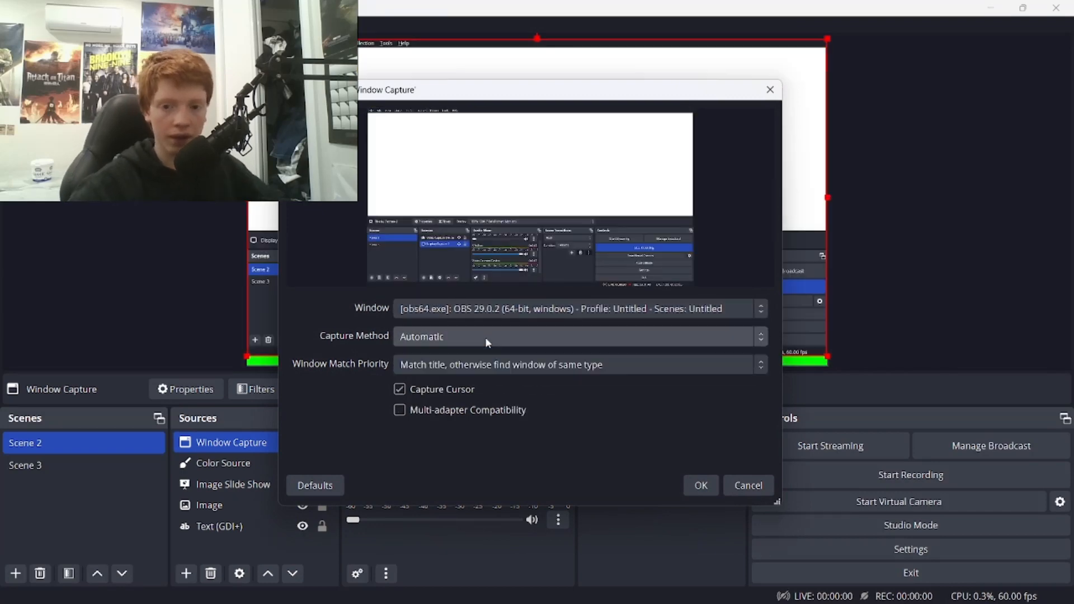
left_click(485, 337)
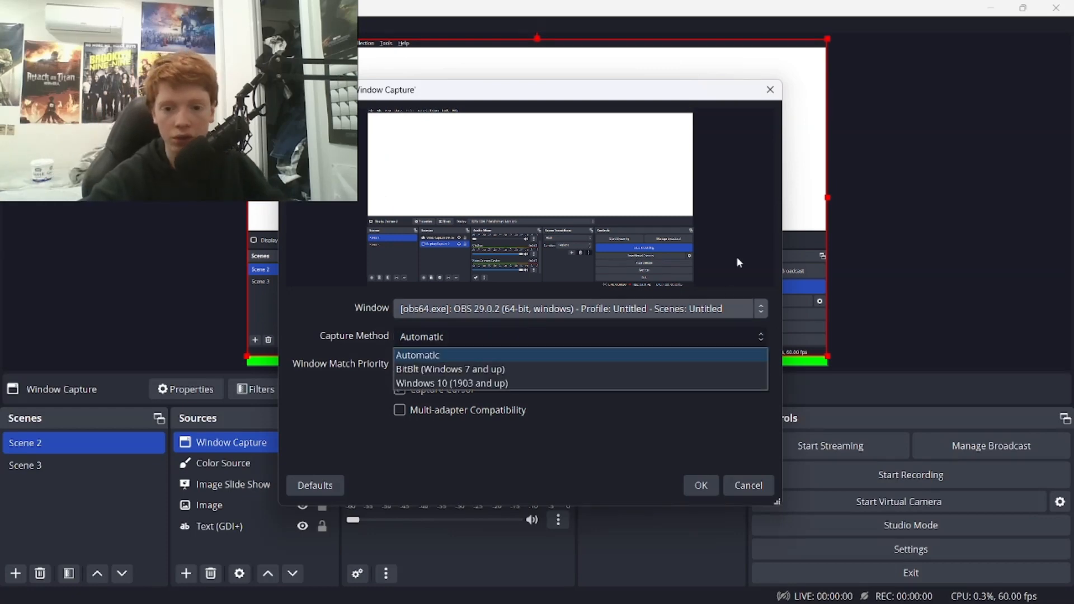
left_click(702, 485)
left_click(701, 485)
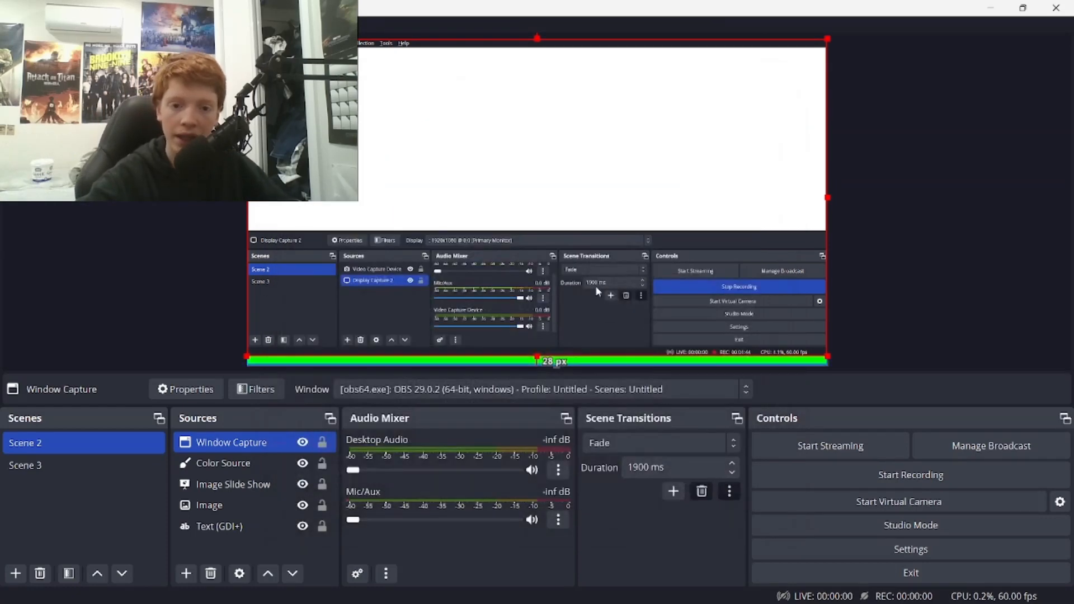
left_click_drag(537, 357, 537, 330)
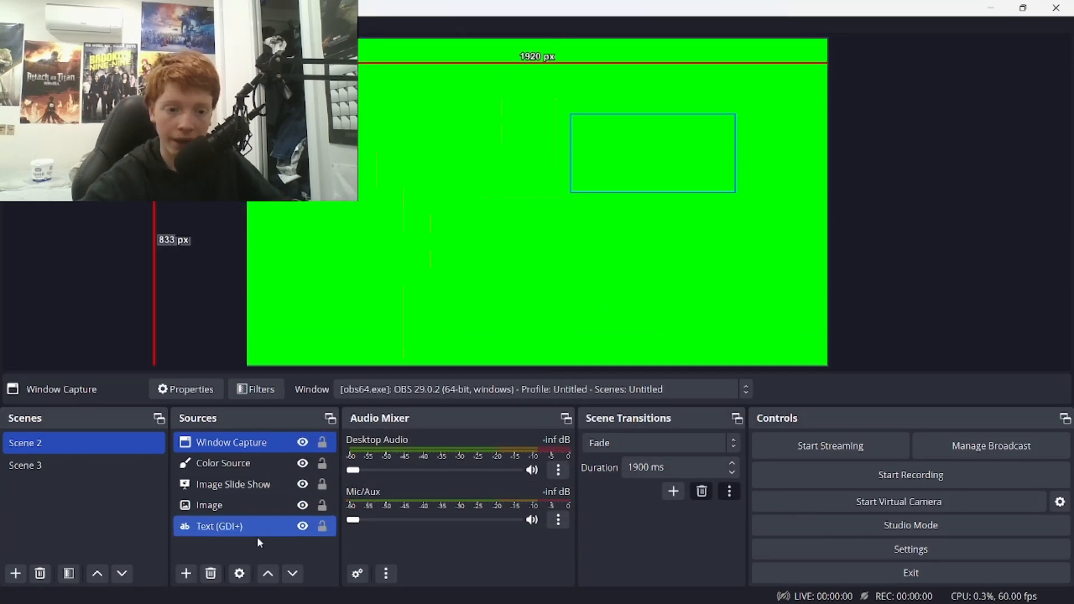
Add a new Game Capture source to Scene 2 with its mode set to Capture specific window, leaving the window blank
left_click(186, 574)
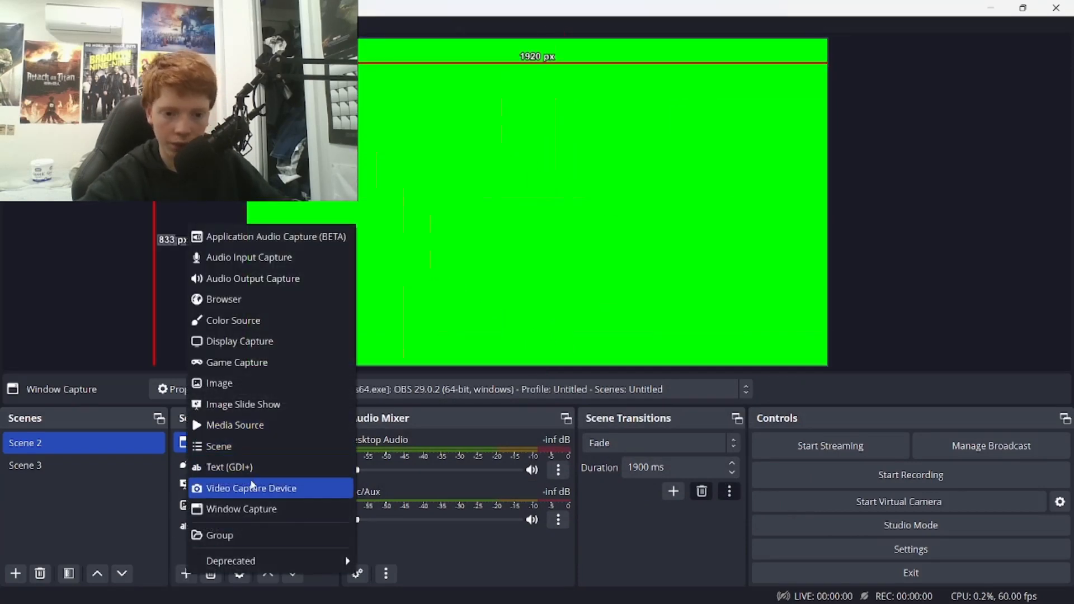
left_click(271, 362)
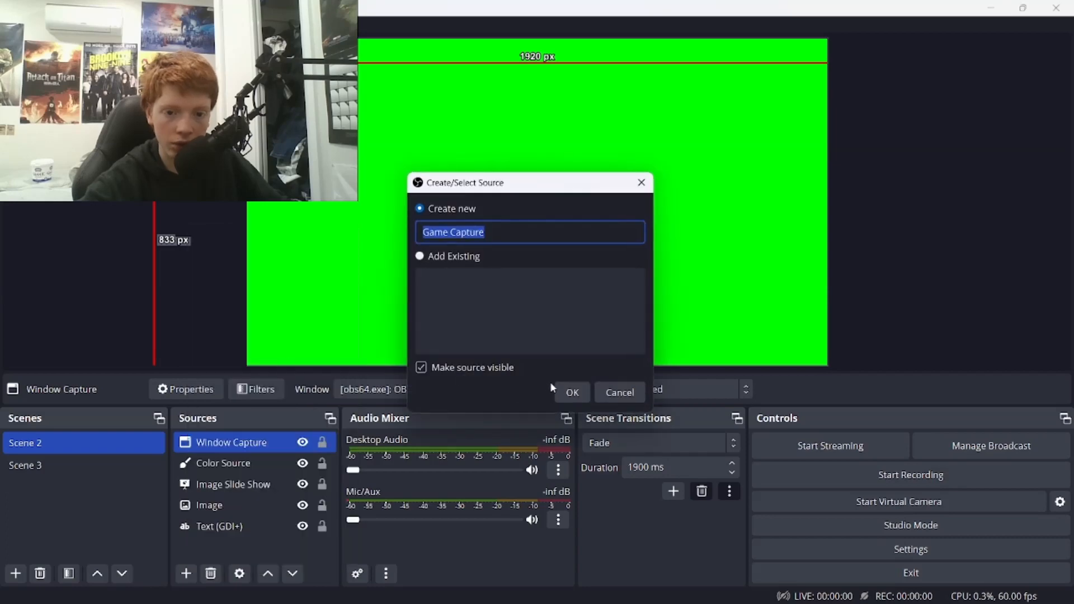
left_click(571, 392)
left_click(528, 308)
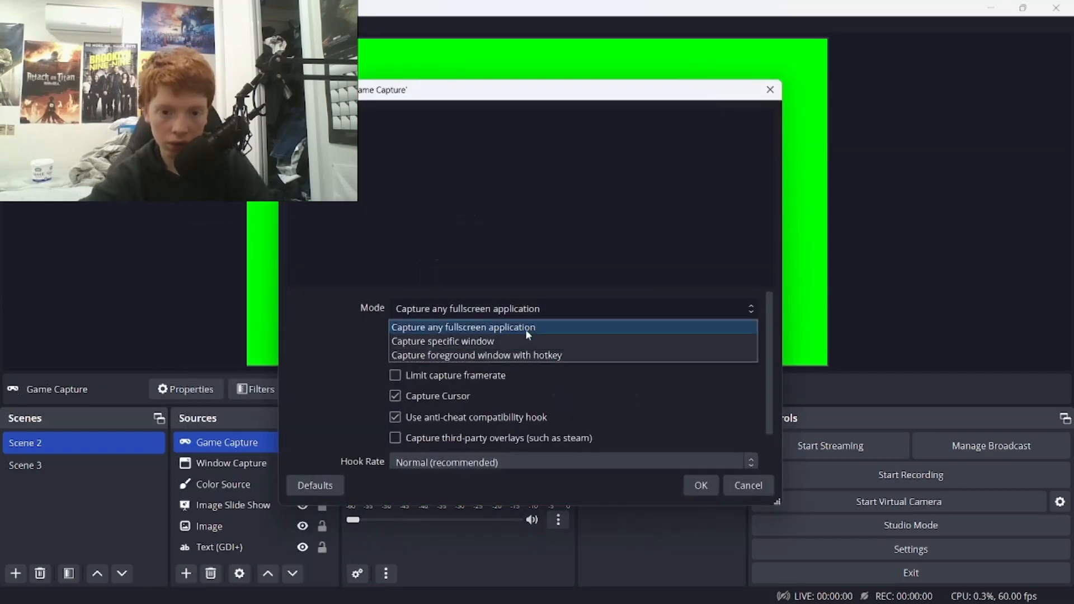
left_click(519, 341)
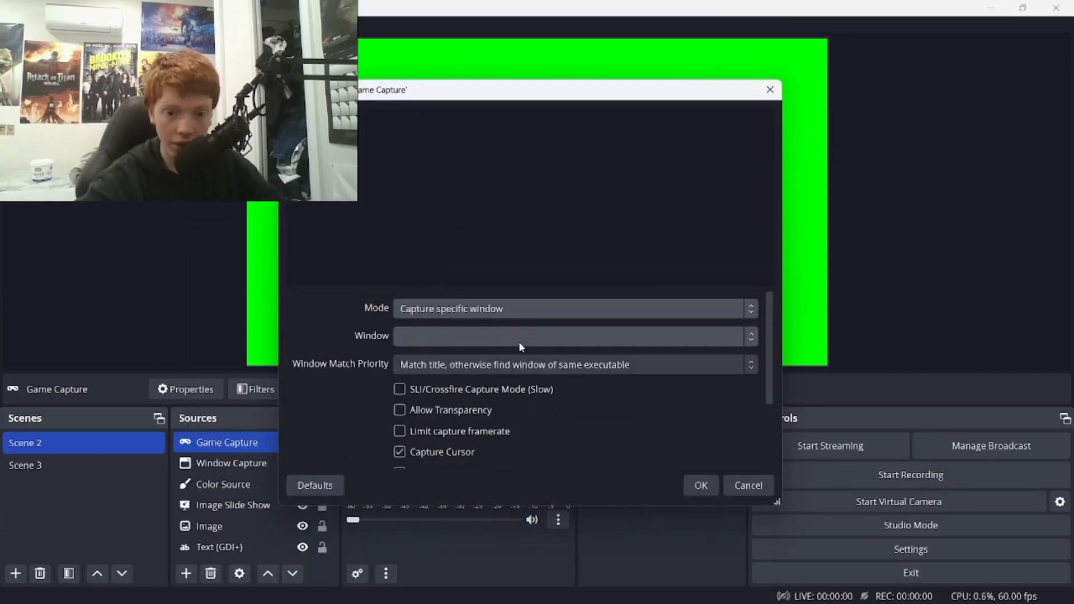
left_click(518, 339)
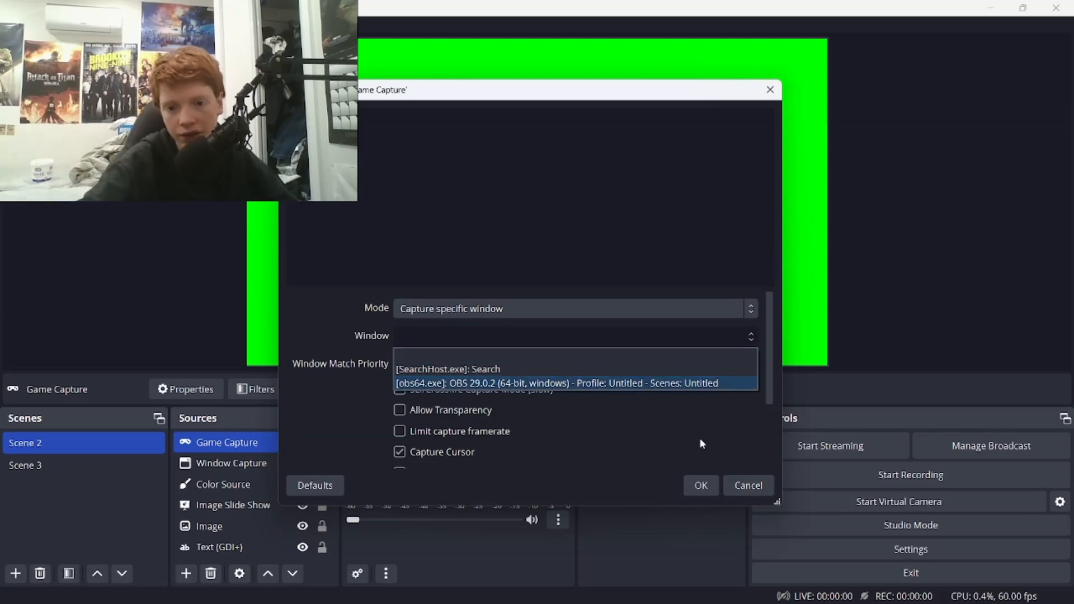
left_click(703, 490)
left_click(224, 553)
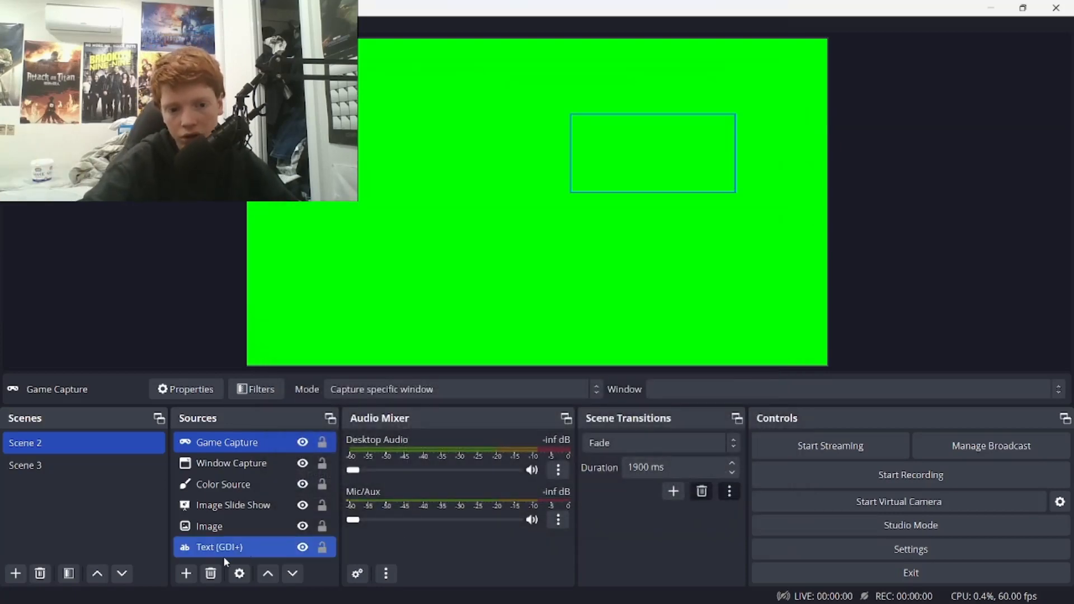
left_click(187, 574)
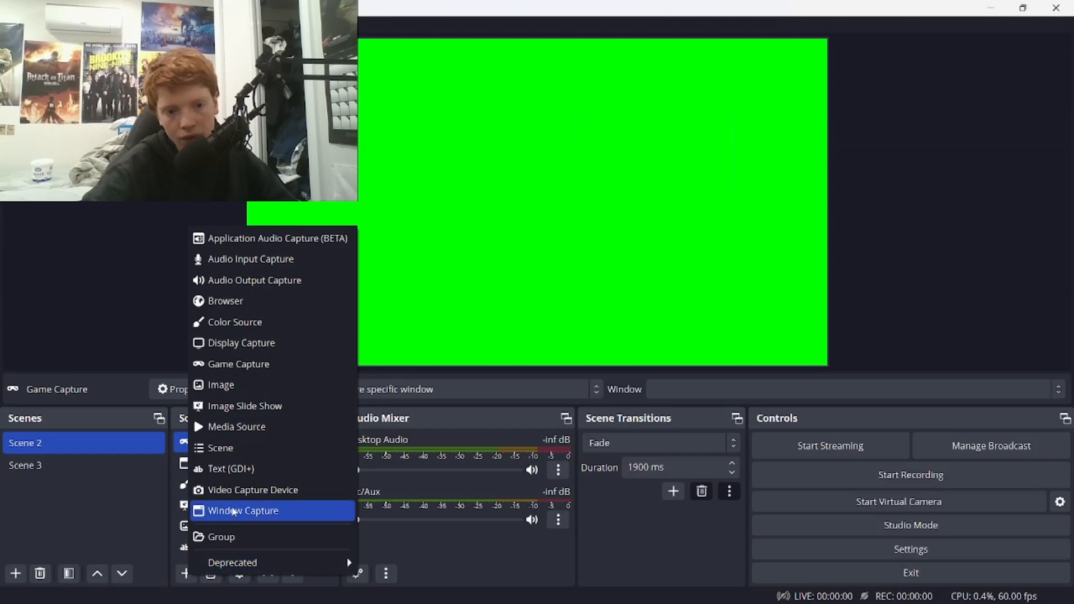
left_click(216, 302)
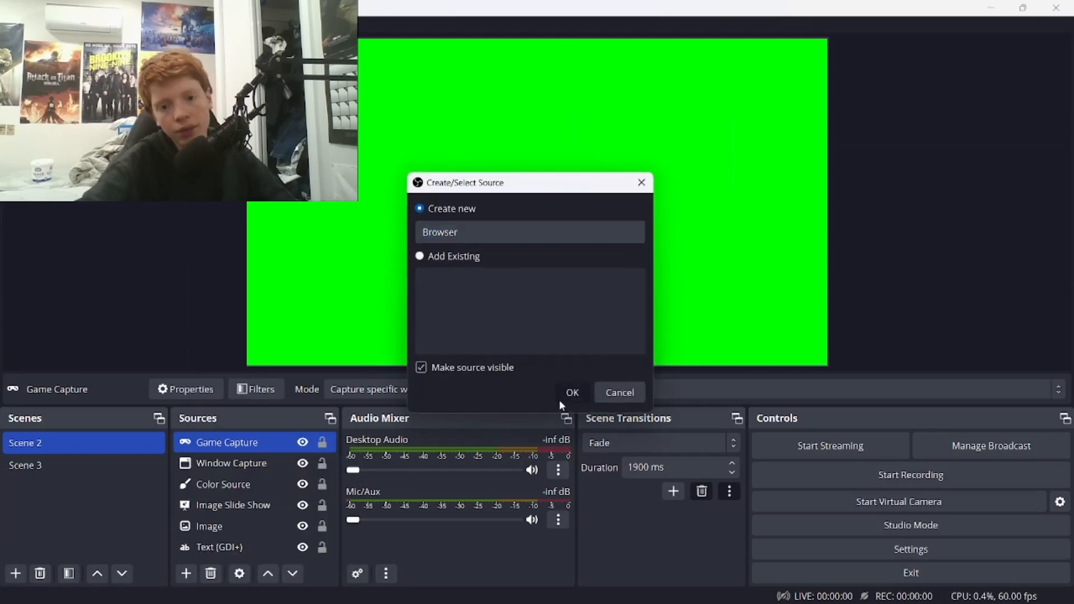
left_click(571, 391)
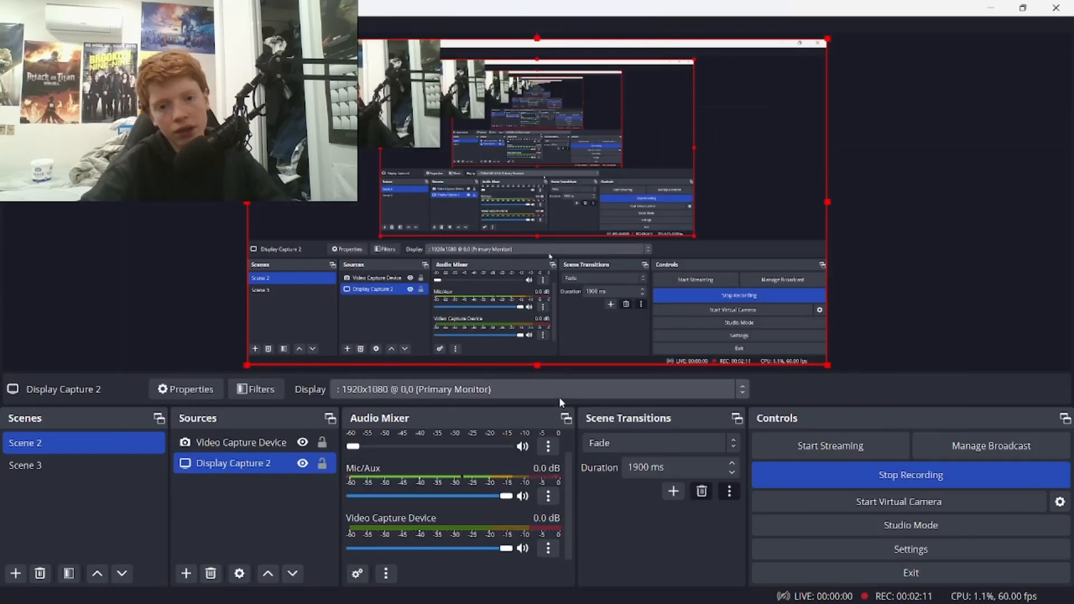
key("alt+Tab")
key("Tab")
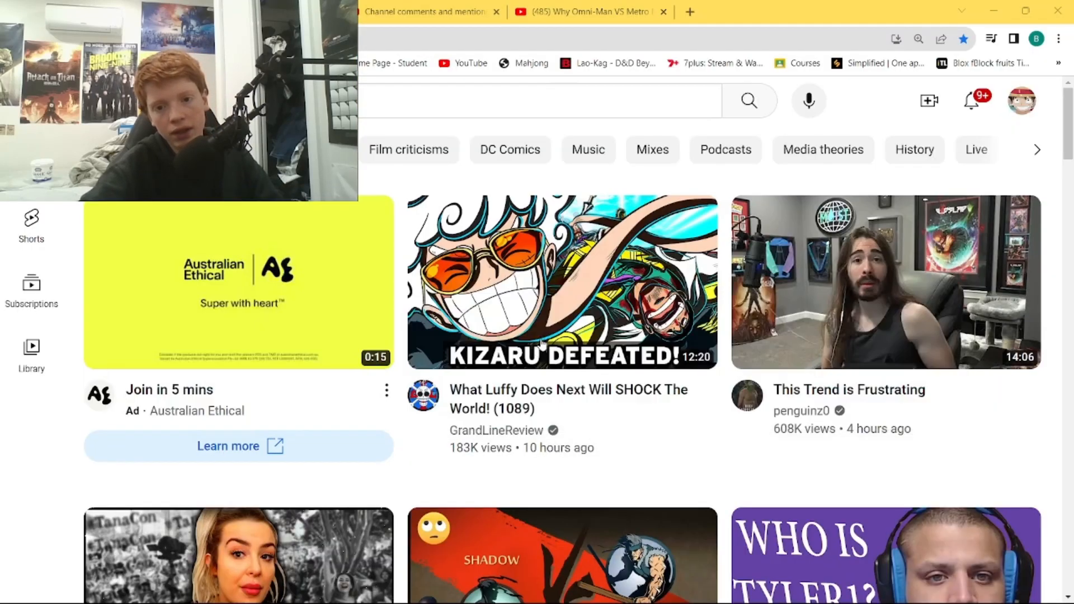
key("alt+Tab")
key("Tab")
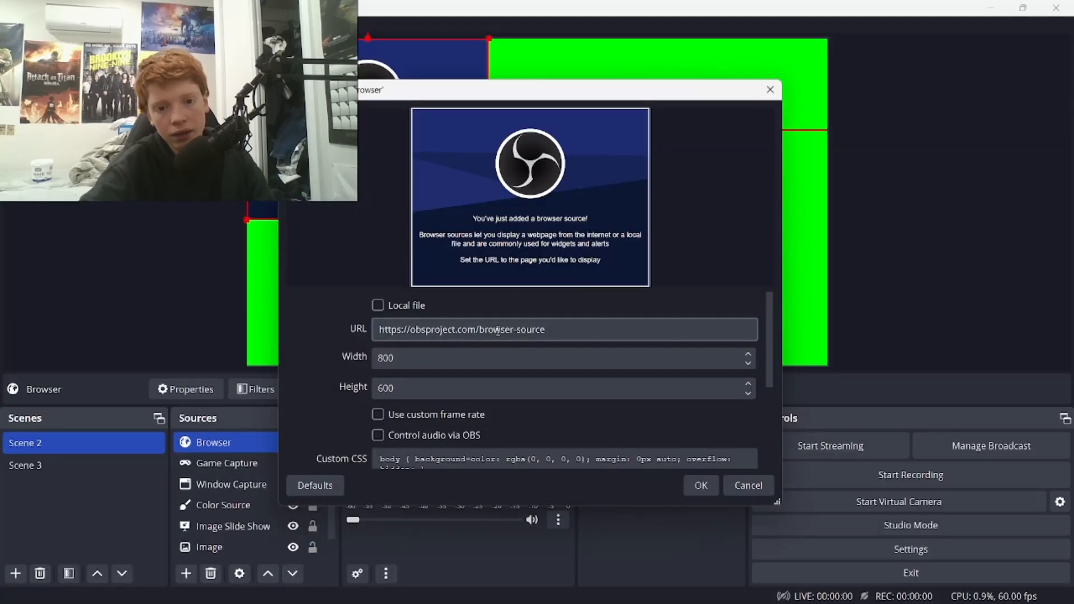
double_click(497, 330)
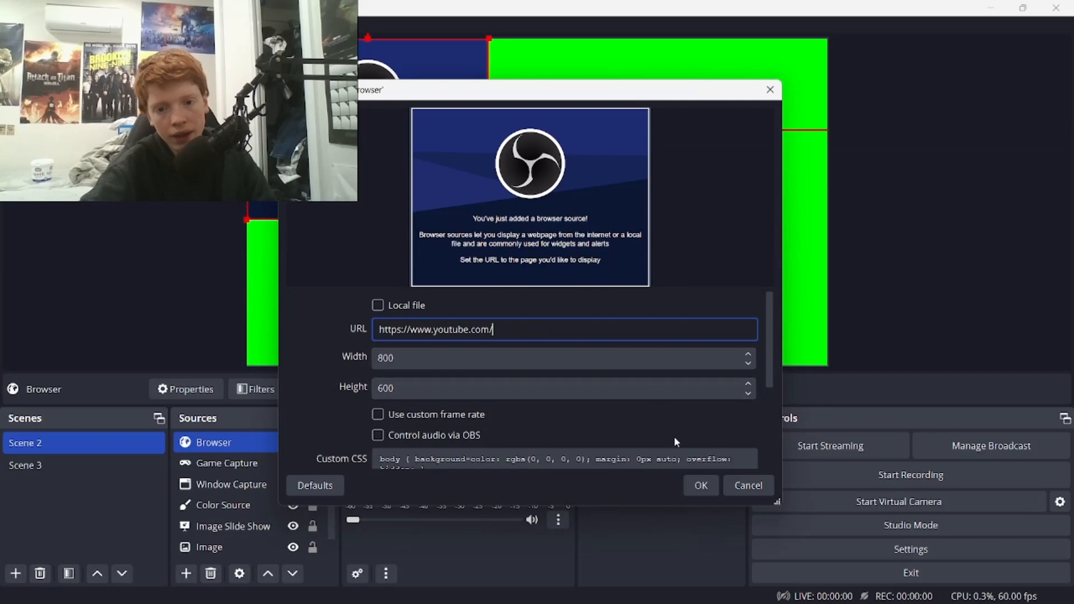
left_click(699, 484)
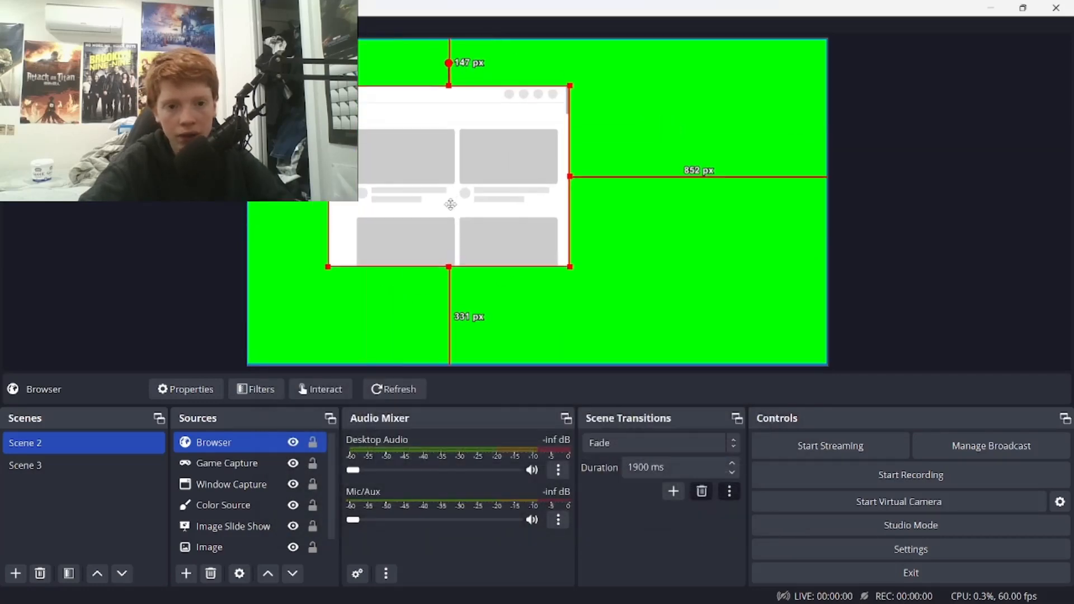
Reposition the browser source on the canvas and remove it from Scene 2
left_click_drag(451, 205, 416, 215)
key("Delete")
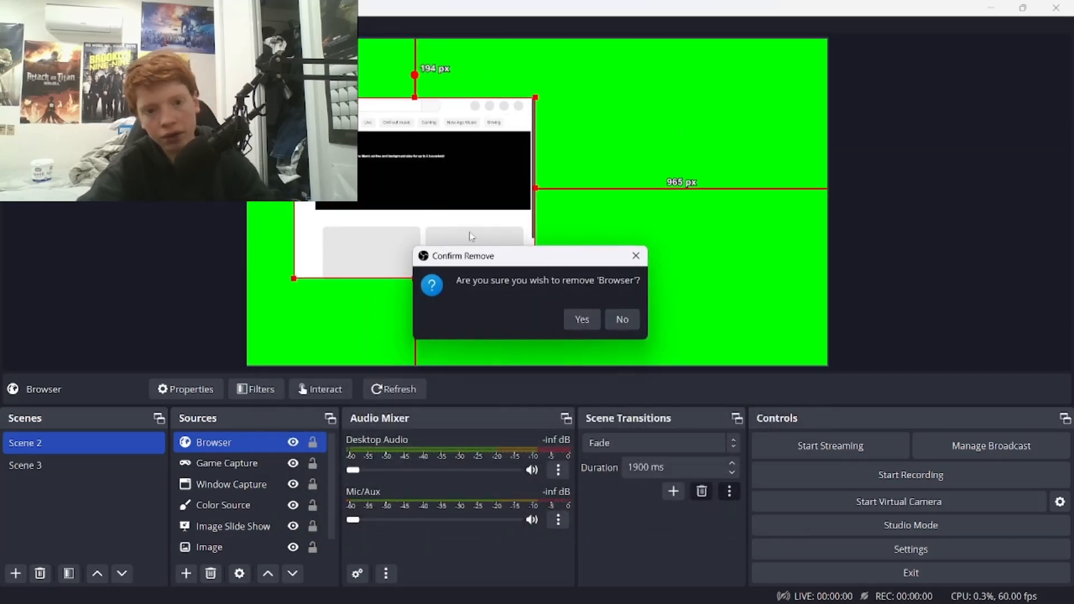
left_click(579, 320)
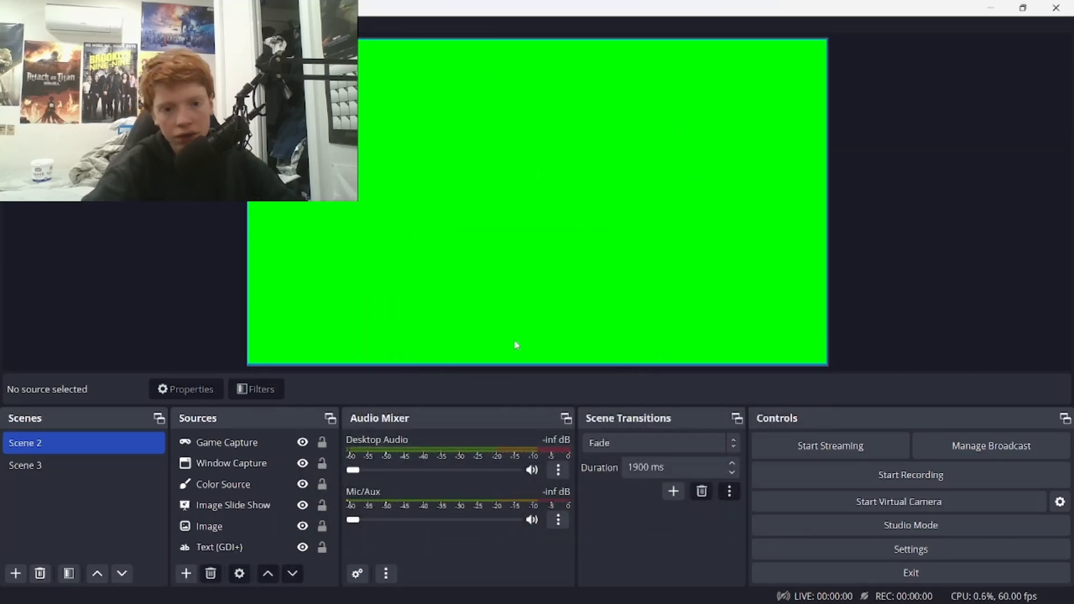
Add a new Audio Input Capture source to Scene 2 using the Microphone (Stadium USB microphone) device
left_click(195, 572)
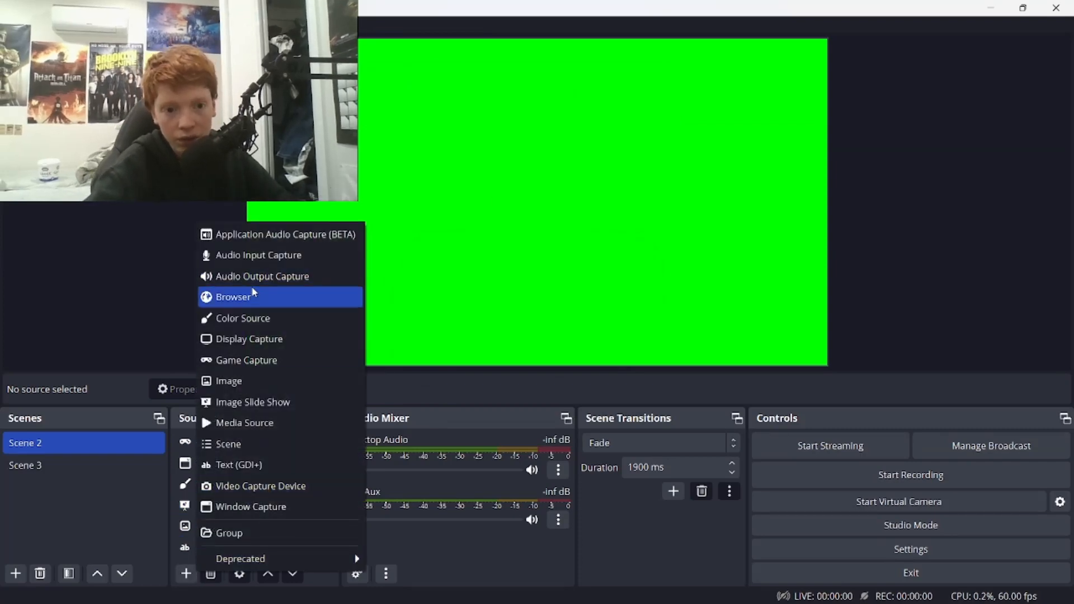
left_click(254, 255)
left_click(569, 392)
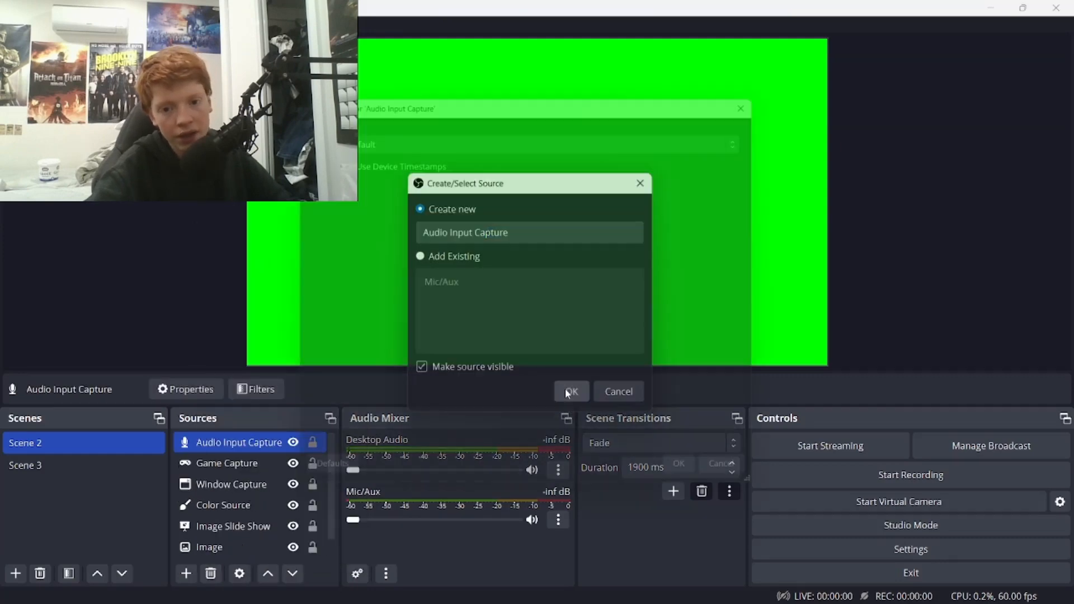
left_click(415, 132)
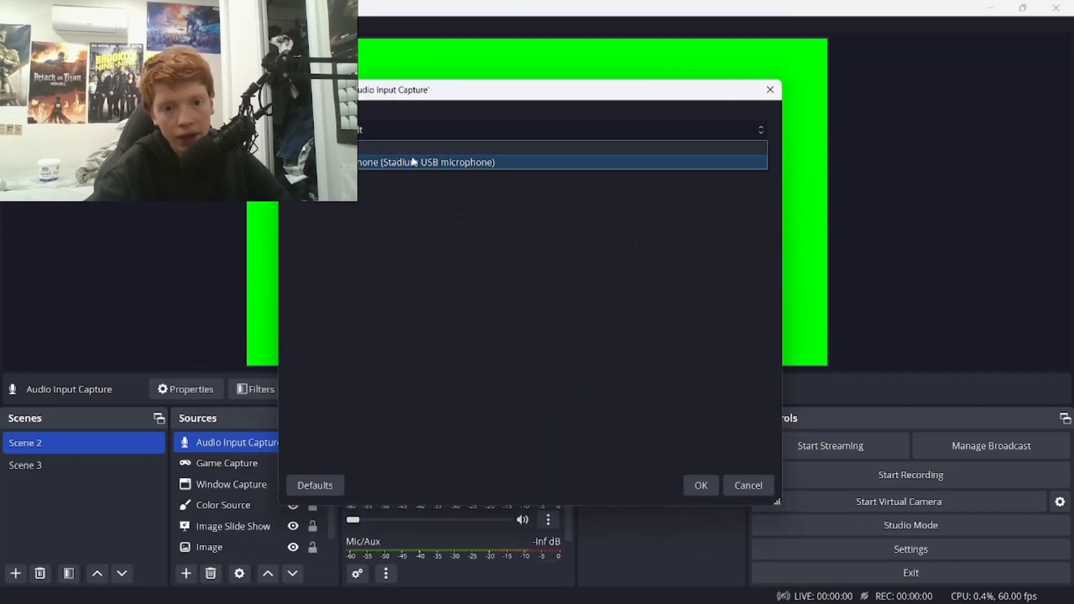
left_click(414, 162)
left_click(398, 134)
left_click(398, 166)
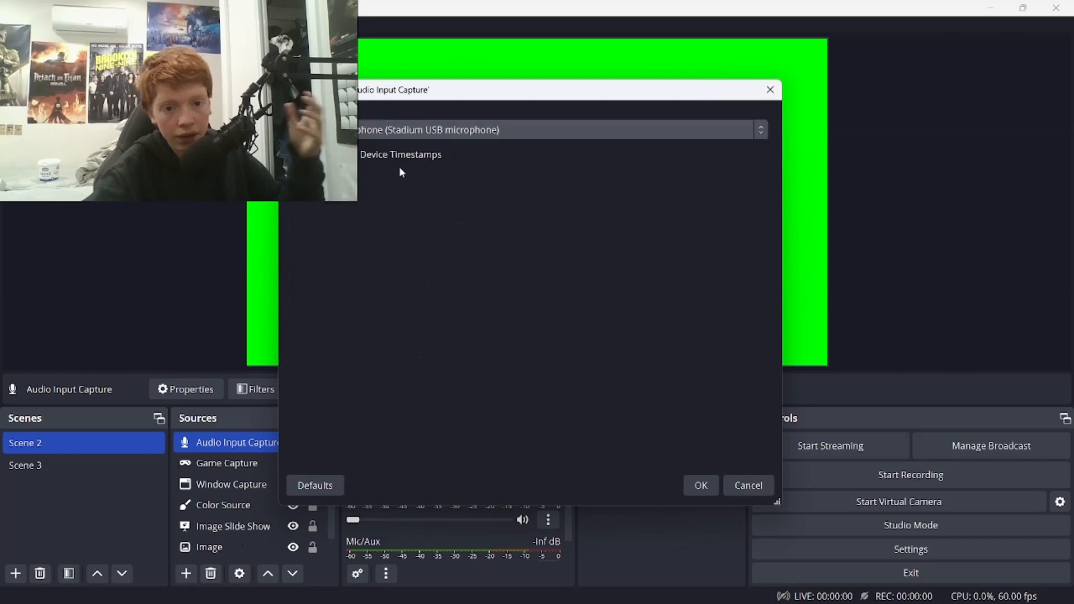
left_click(709, 480)
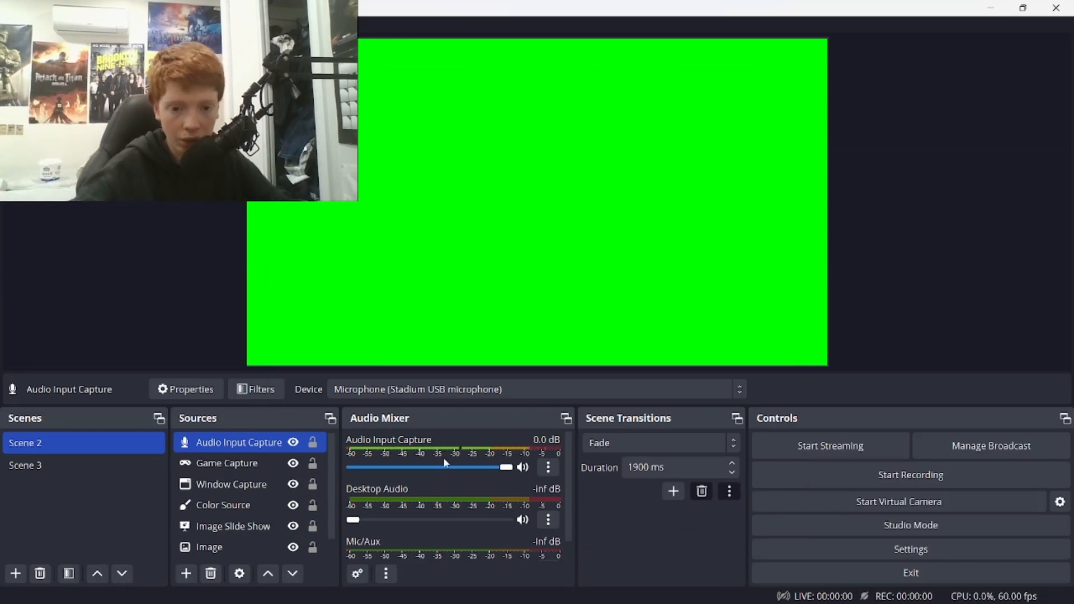
Add a Video Capture Device source to Scene 2 with HP True Vision HD Camera, close its properties, and return from Chrome to OBS
left_click(185, 576)
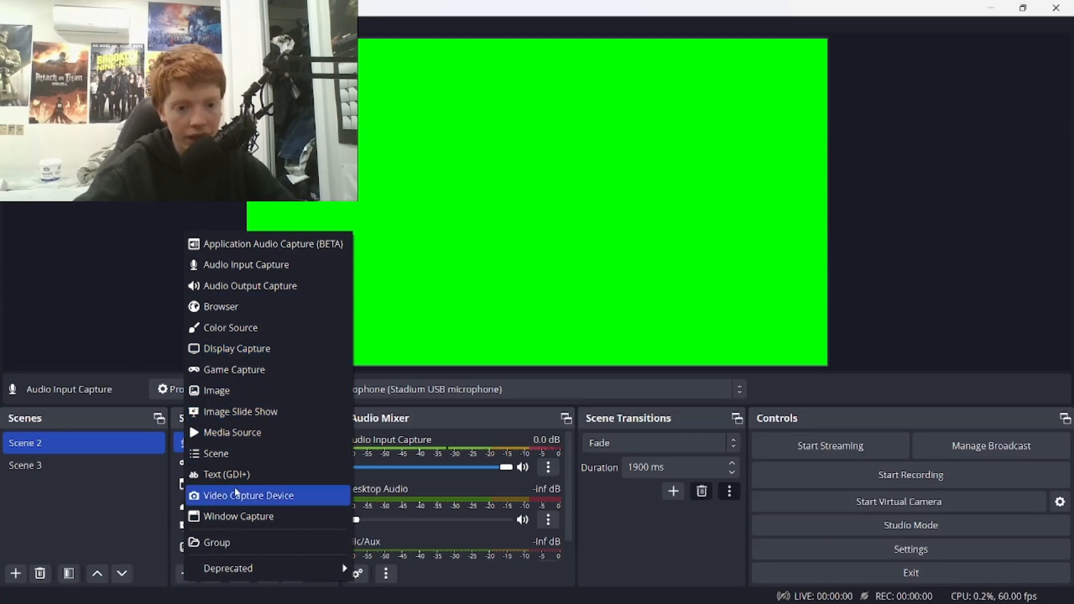
left_click(203, 496)
left_click(579, 393)
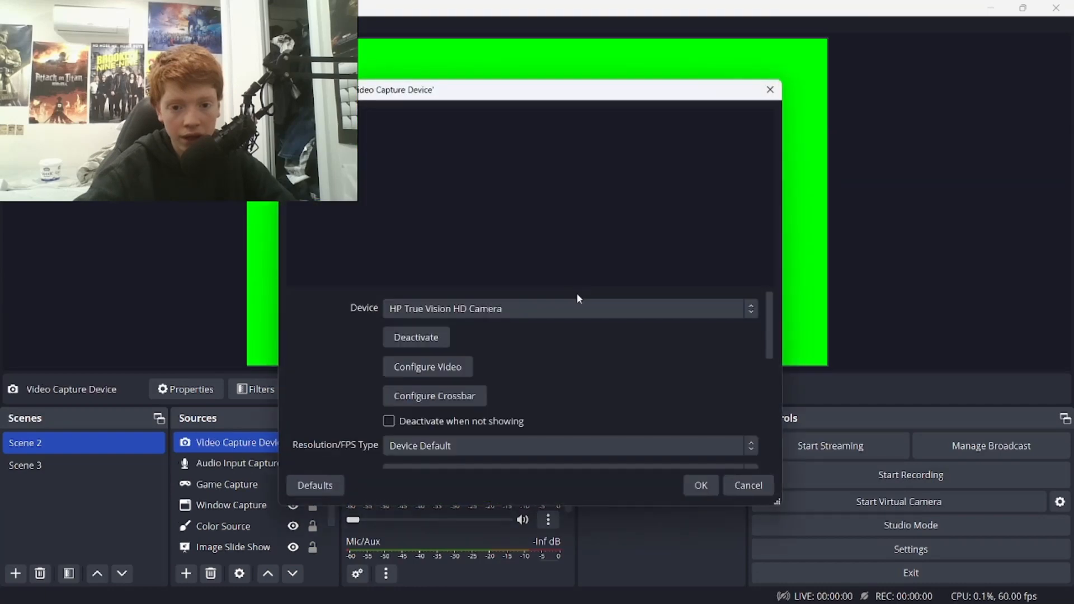
left_click(556, 308)
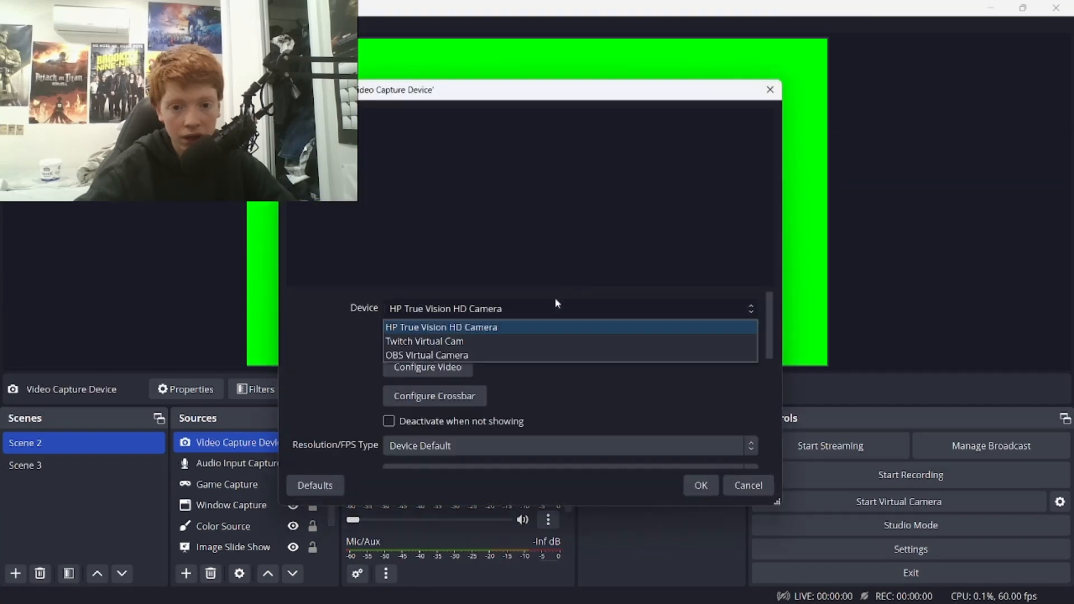
left_click(765, 488)
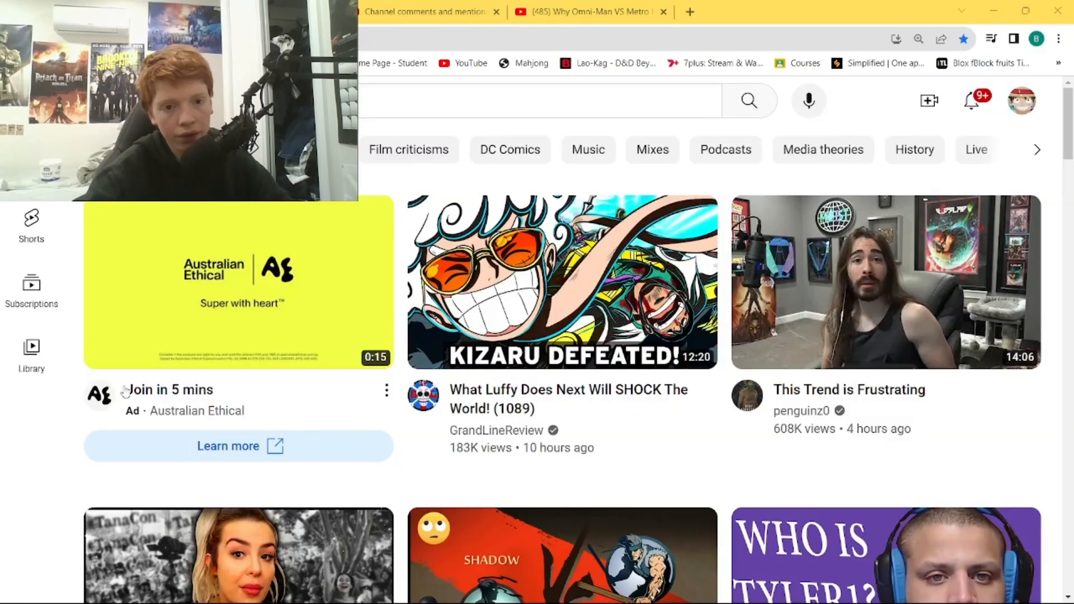
key("alt+Tab")
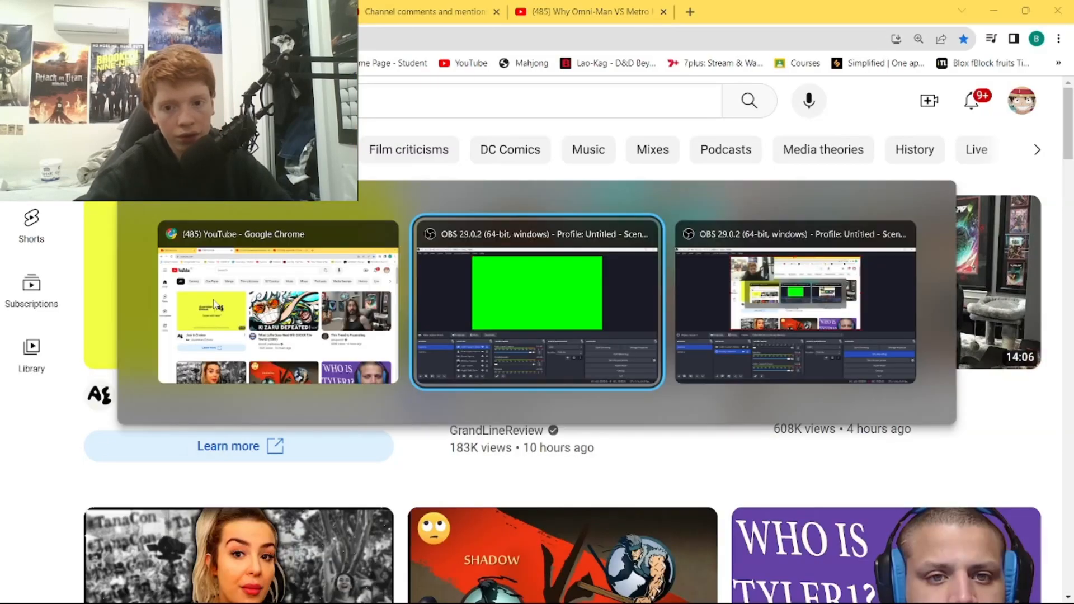
key("alt+Tab")
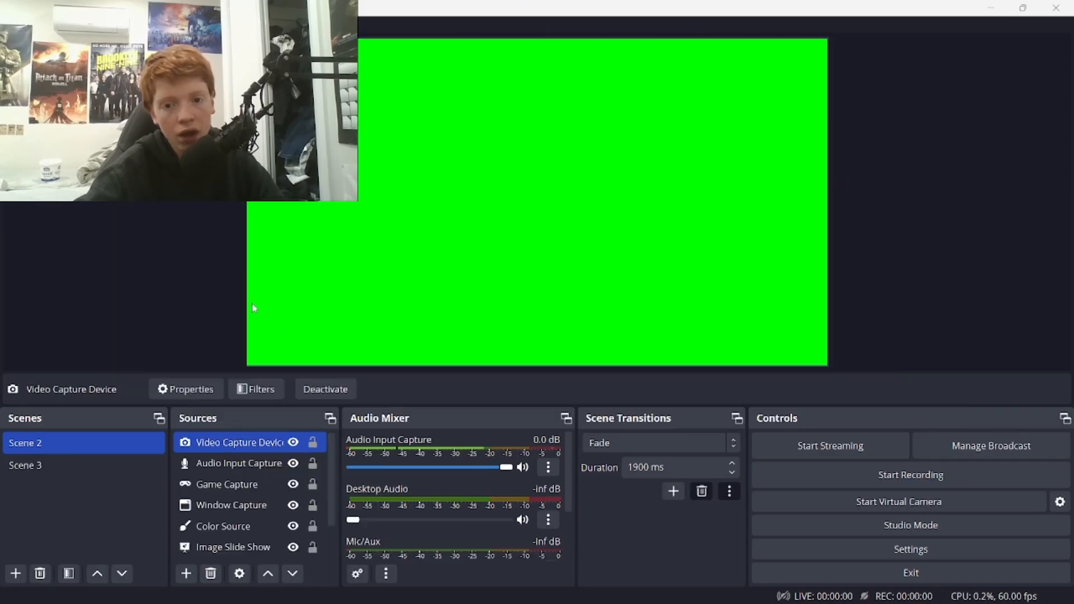
Switch between Scene 2 and Scene 3, and move Scene 3's text source directly above Color Source 2
left_click(57, 460)
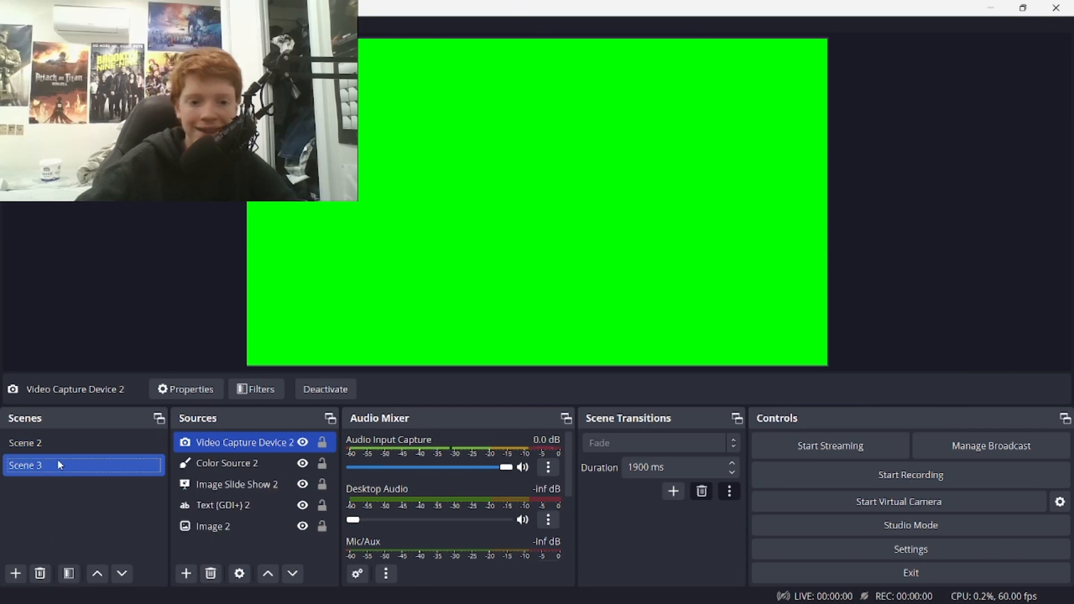
double_click(56, 451)
left_click(96, 470)
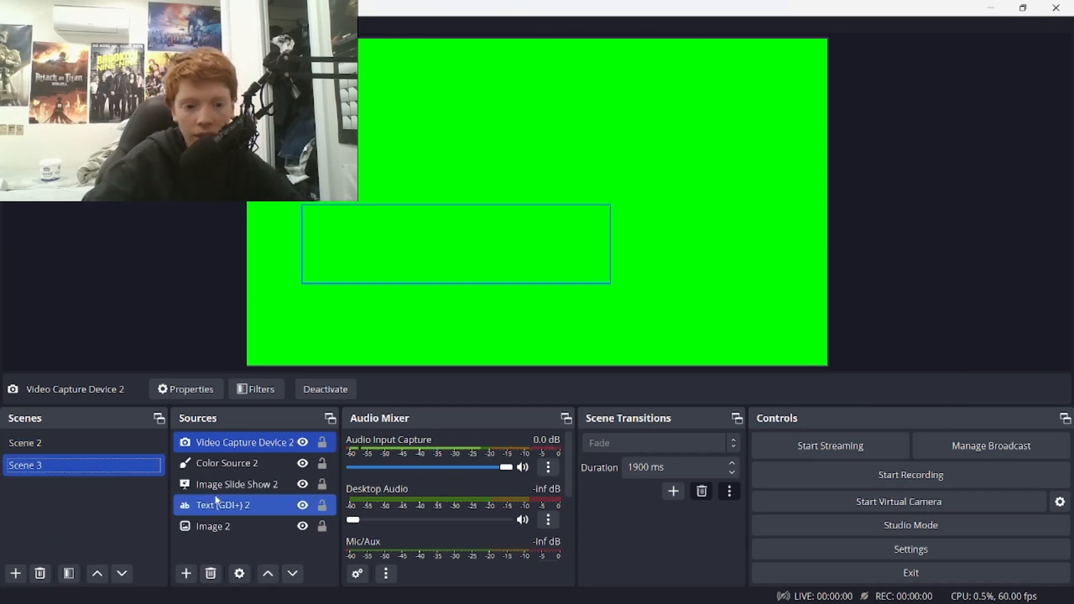
left_click_drag(223, 506, 218, 439)
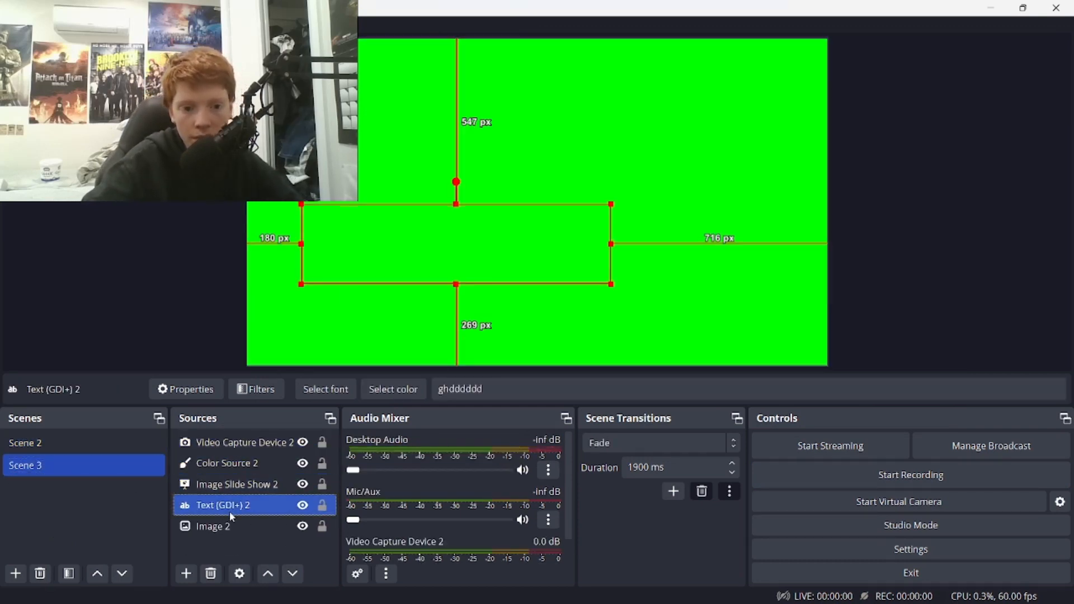
left_click_drag(229, 512, 242, 469)
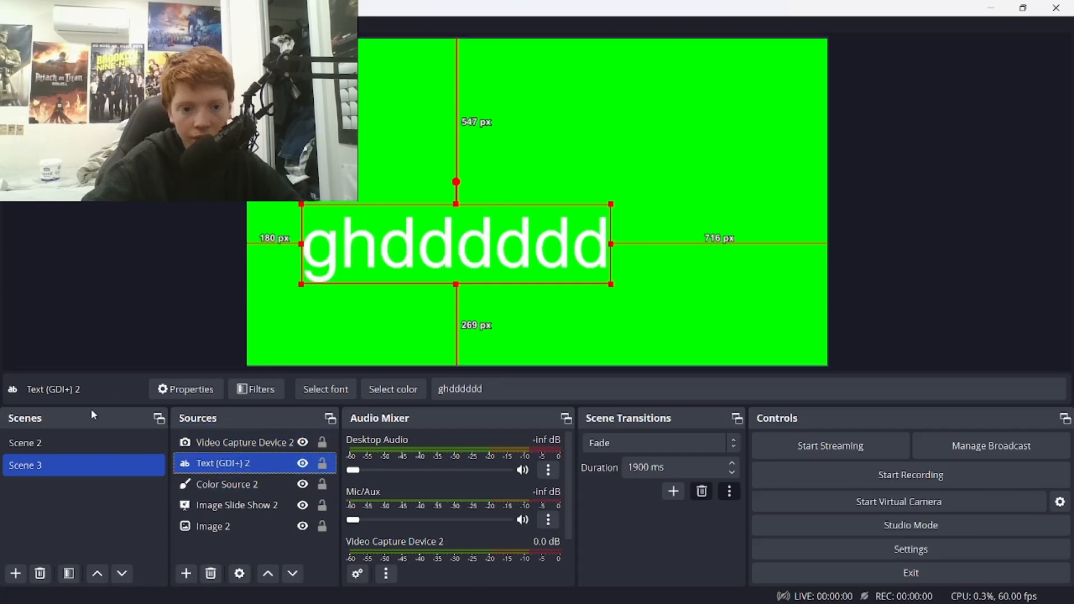
Move the Image 2 source to the front of Scene 3's source order and switch between the two scenes to preview the Fade transition
left_click(89, 445)
left_click(89, 466)
left_click(235, 526)
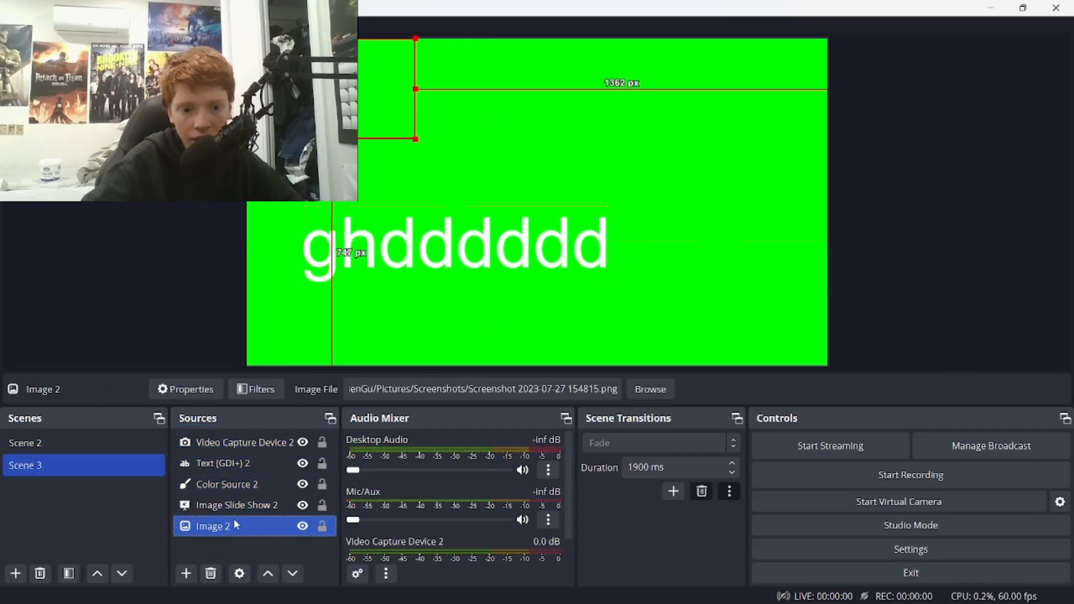
left_click_drag(235, 526, 230, 444)
left_click(96, 449)
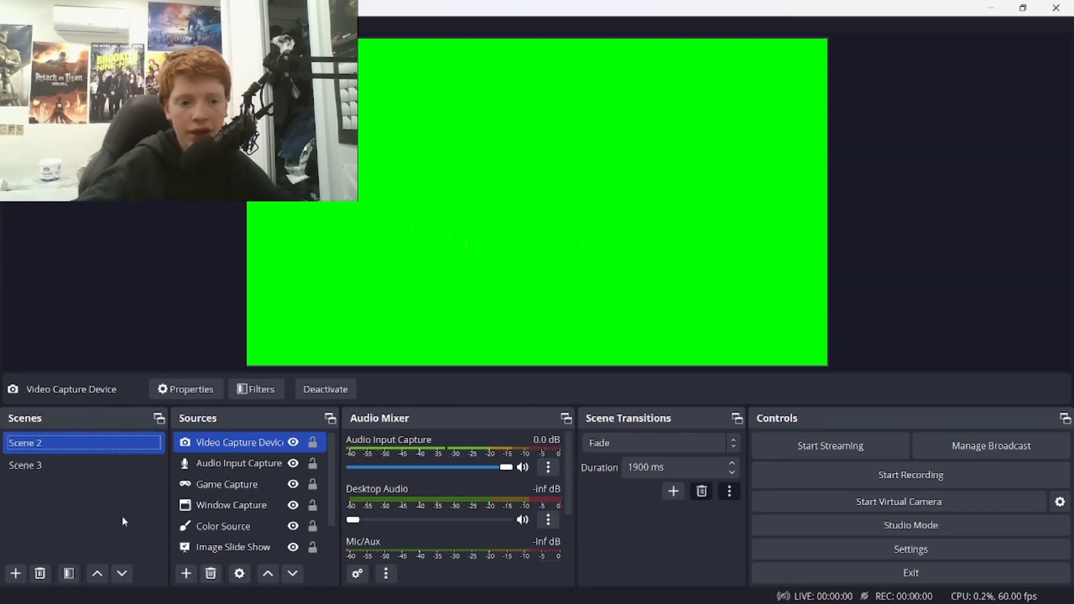
left_click(84, 467)
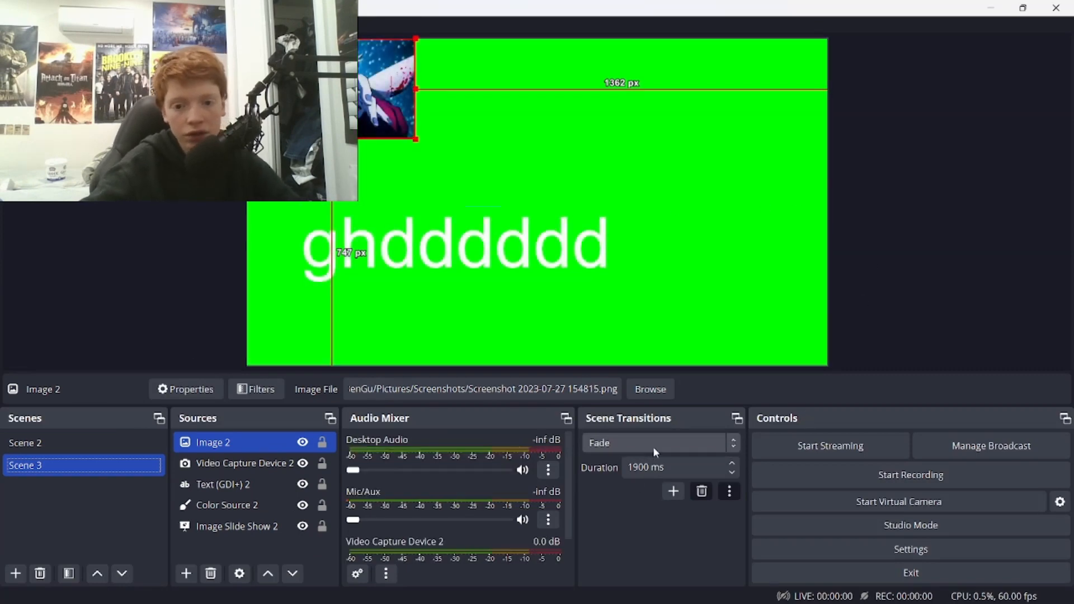
Set the scene transition to Cut and switch between Scene 2 and Scene 3 to preview it
left_click(655, 445)
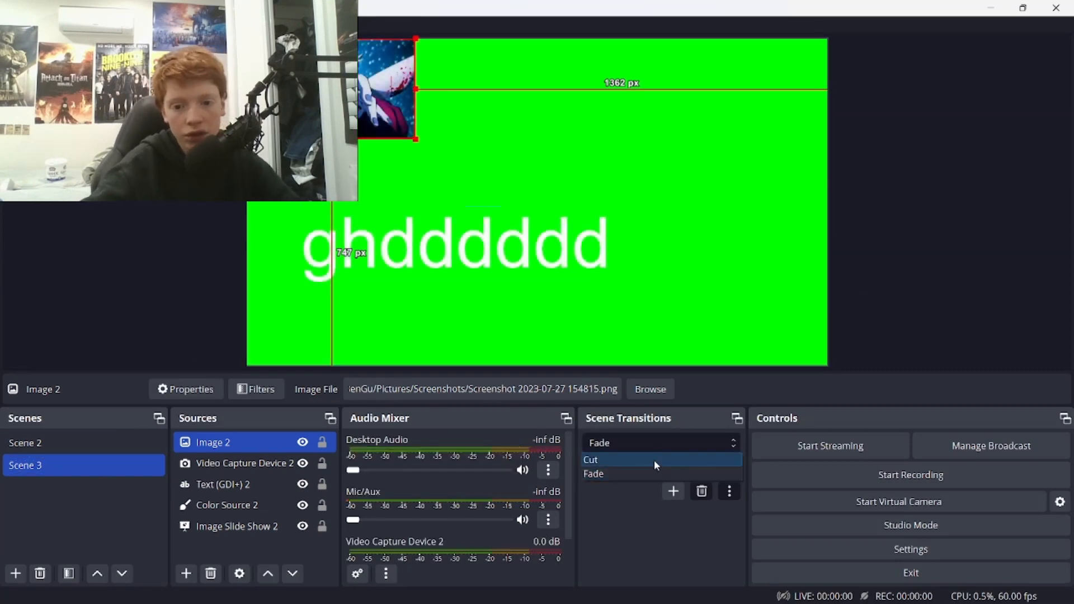
left_click(654, 456)
left_click(126, 451)
left_click(118, 468)
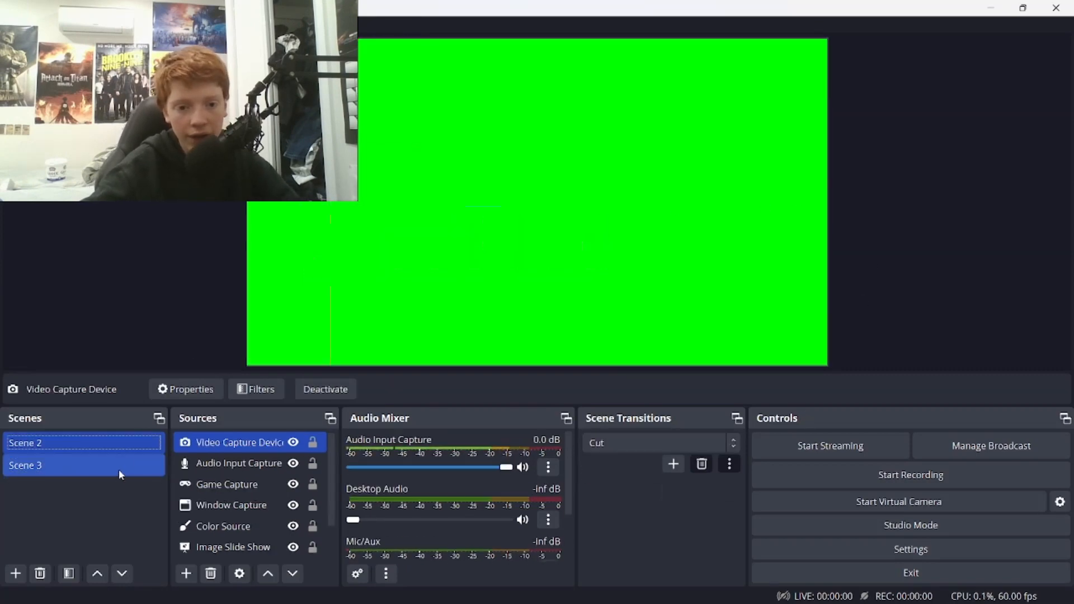
left_click(101, 437)
left_click(108, 467)
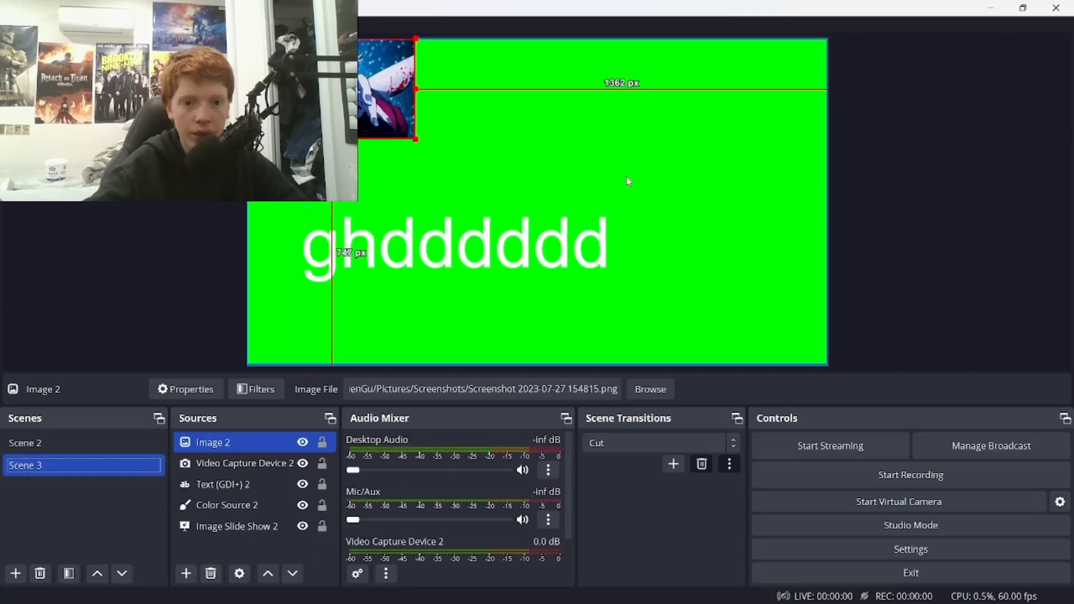
left_click(530, 271)
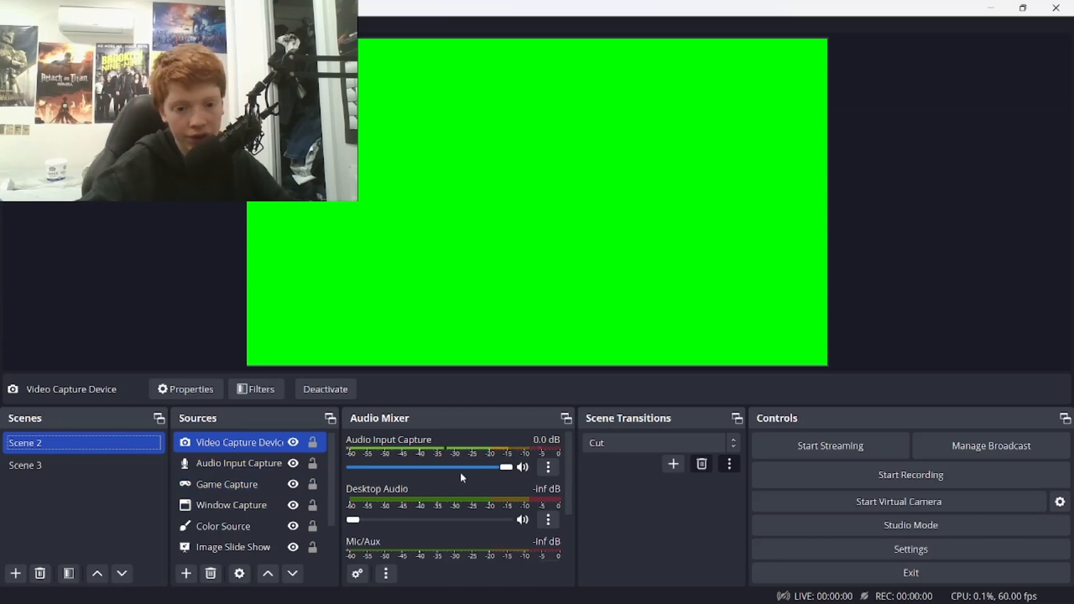
Lower the Audio Input Capture volume in Scene 2's audio mixer and bring it back to 0.0 dB
left_click_drag(507, 467, 481, 476)
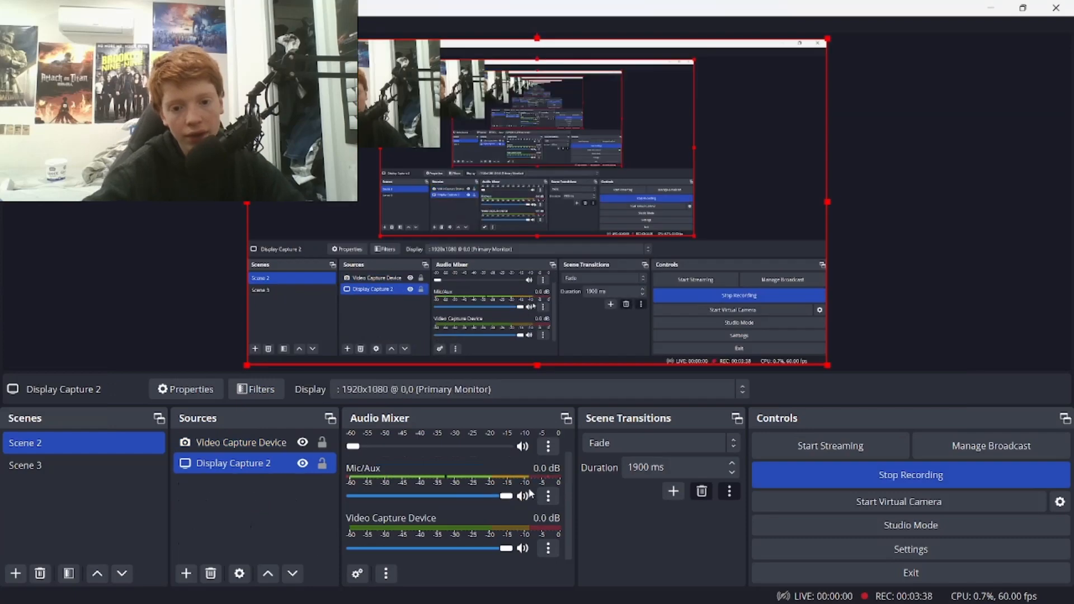
key("alt+Tab")
mouse_move(516, 470)
left_mouse_down()
mouse_move(492, 470)
mouse_move(534, 469)
left_mouse_up()
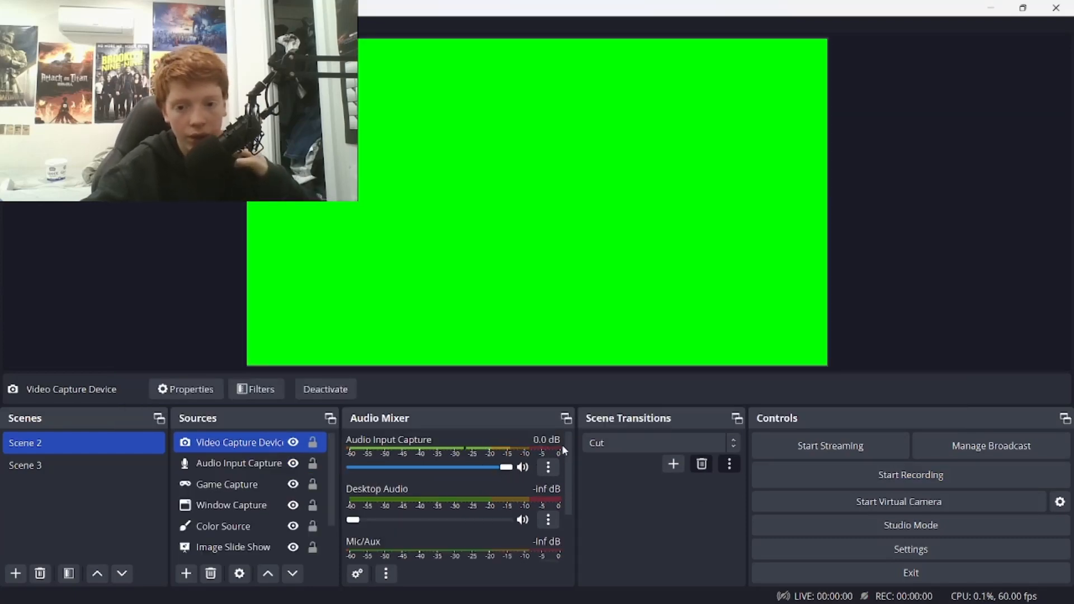